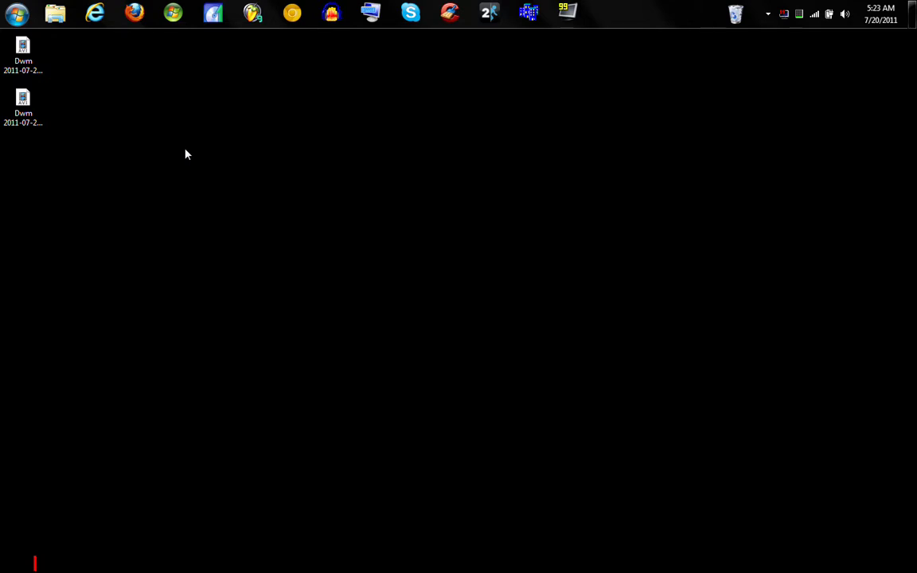
Step: Close TotalMedia Extreme, then restore the capture window to a smaller size and move it up-left
{"action": "left_click", "coordinate": [214, 13]}
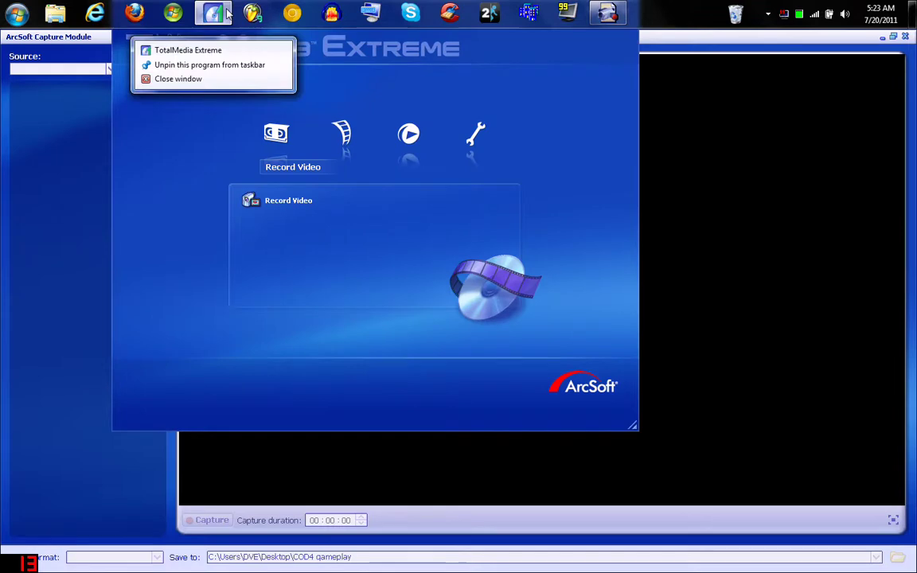
{"action": "left_click", "coordinate": [236, 88]}
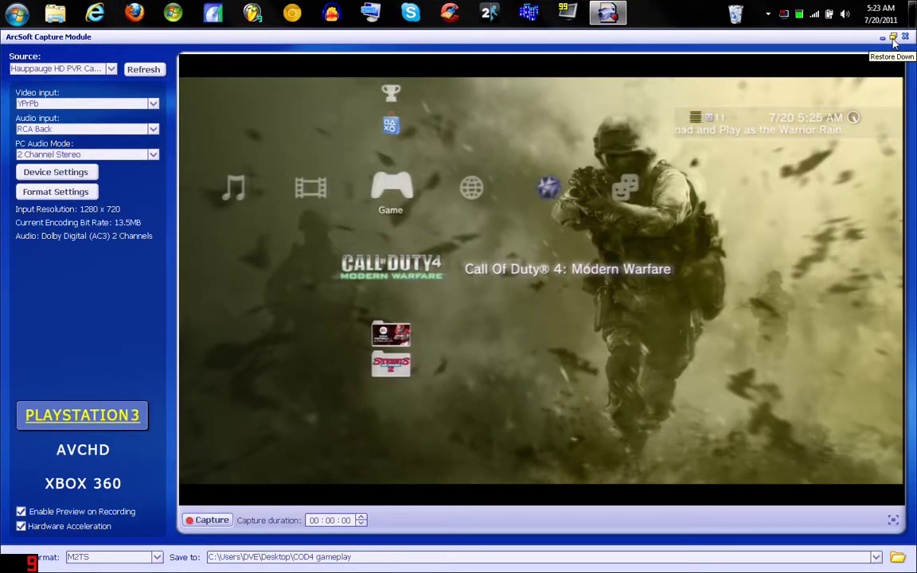
{"action": "left_click", "coordinate": [894, 36]}
{"action": "left_click_drag", "start_coordinate": [545, 110], "coordinate": [404, 72]}
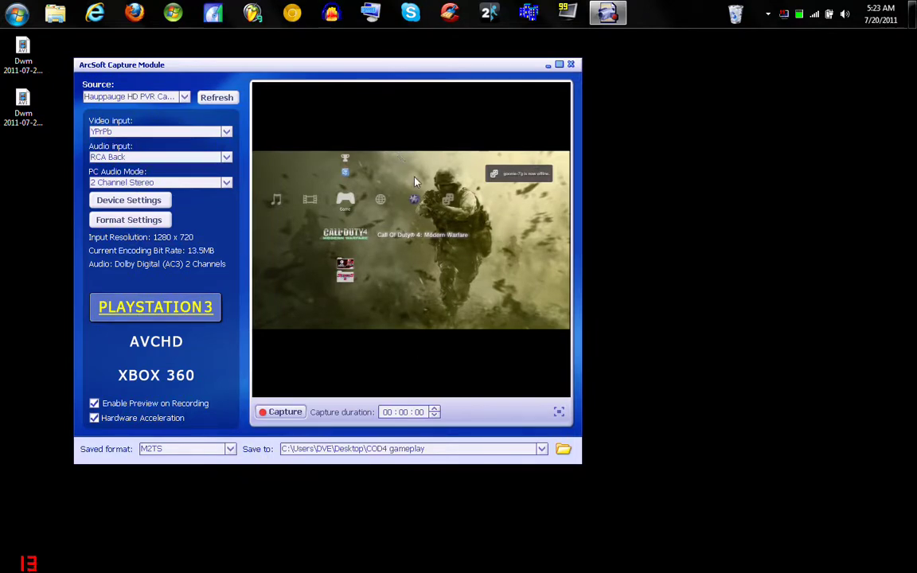
Step: Preview the PS3 feed full screen, then return to a restored, non-maximized capture window
{"action": "left_click", "coordinate": [559, 64]}
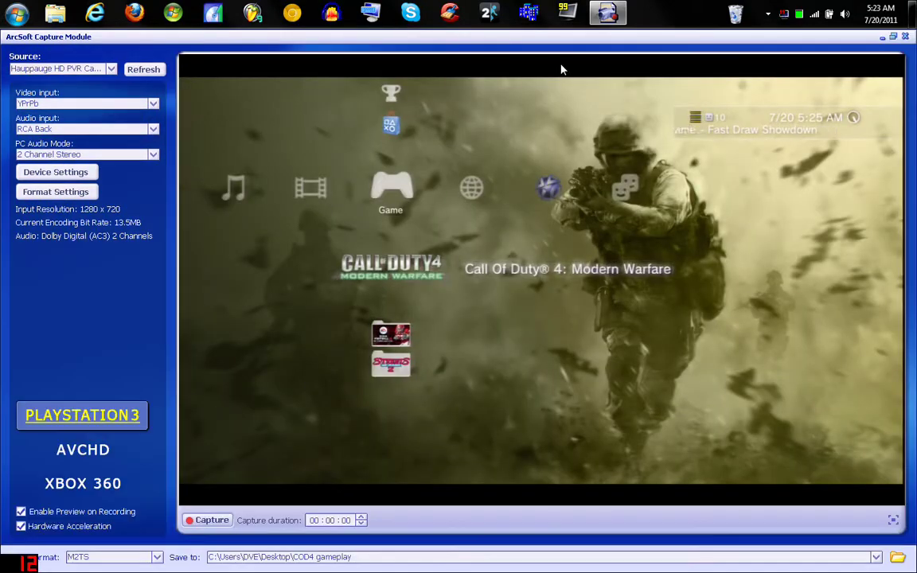
{"action": "double_click", "coordinate": [550, 290]}
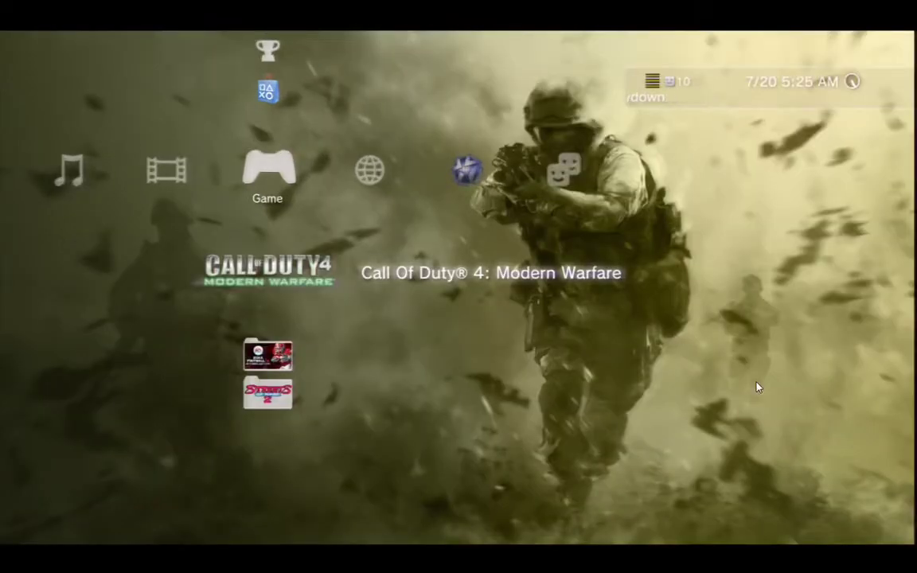
{"action": "double_click", "coordinate": [883, 501]}
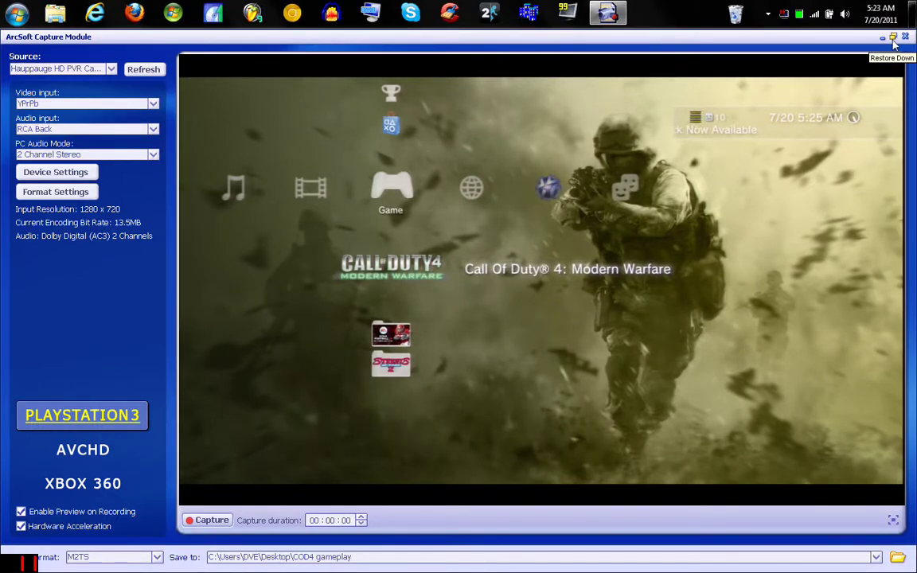
{"action": "left_click", "coordinate": [894, 38]}
Step: Enlarge the capture window toward the lower right and reposition it near the top-left
{"action": "left_click_drag", "start_coordinate": [407, 71], "coordinate": [426, 89]}
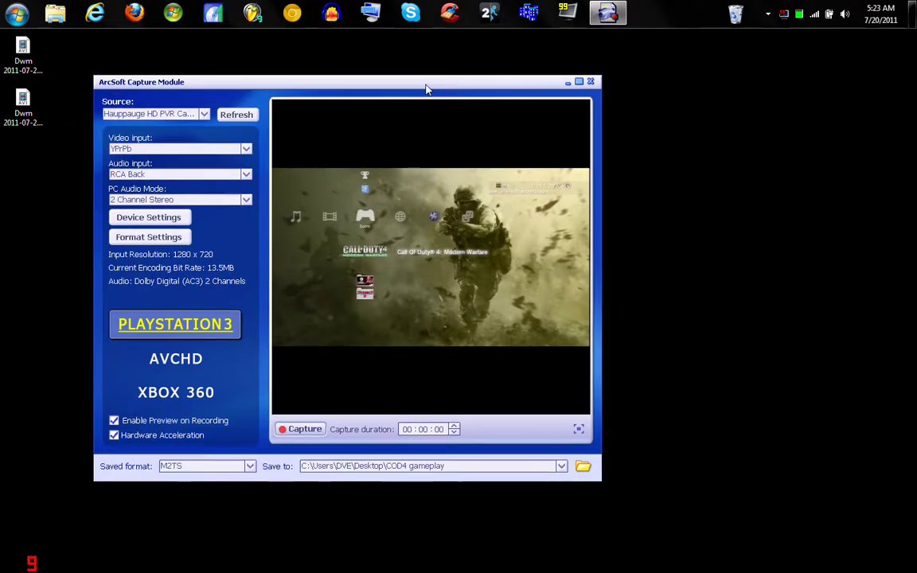
{"action": "key", "text": "alt+space"}
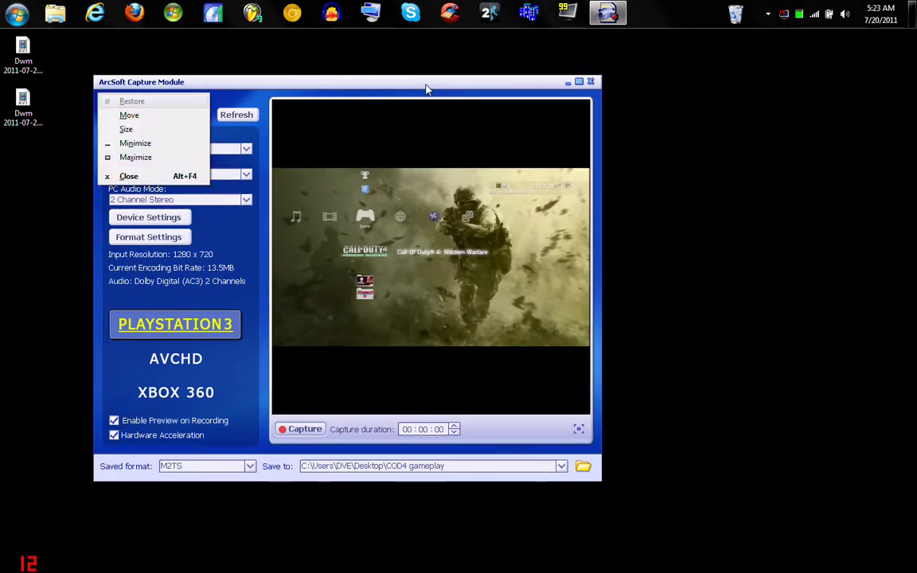
{"action": "left_click", "coordinate": [179, 134]}
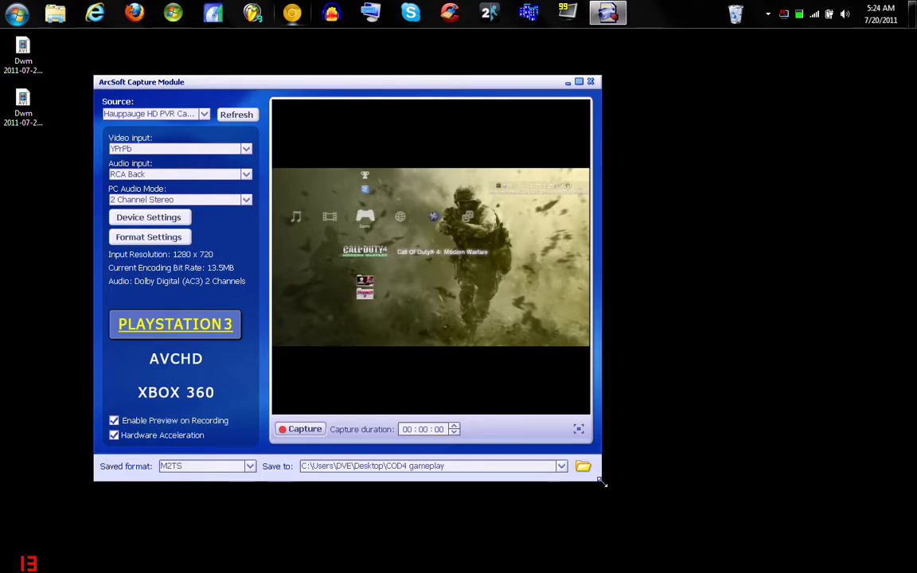
{"action": "left_click_drag", "start_coordinate": [605, 484], "coordinate": [696, 528]}
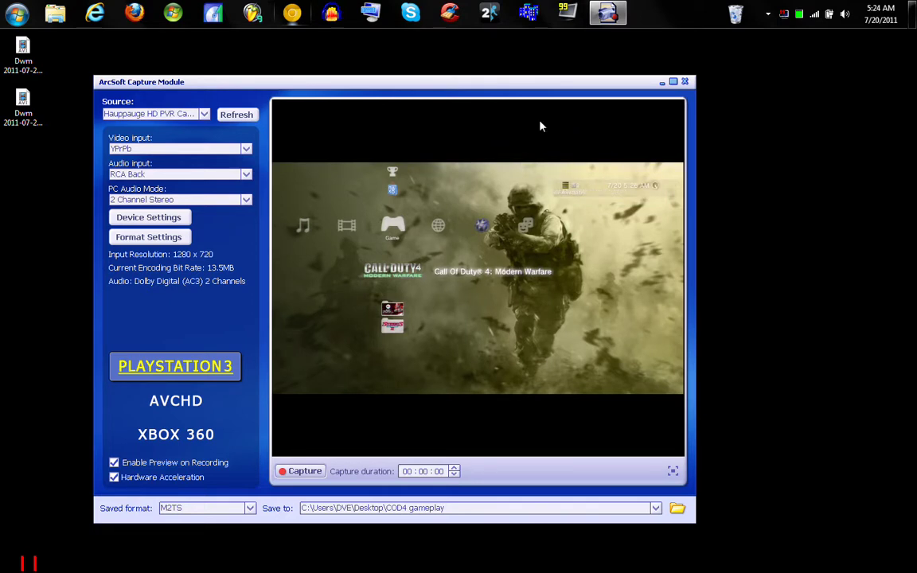
{"action": "left_click_drag", "start_coordinate": [518, 83], "coordinate": [477, 52]}
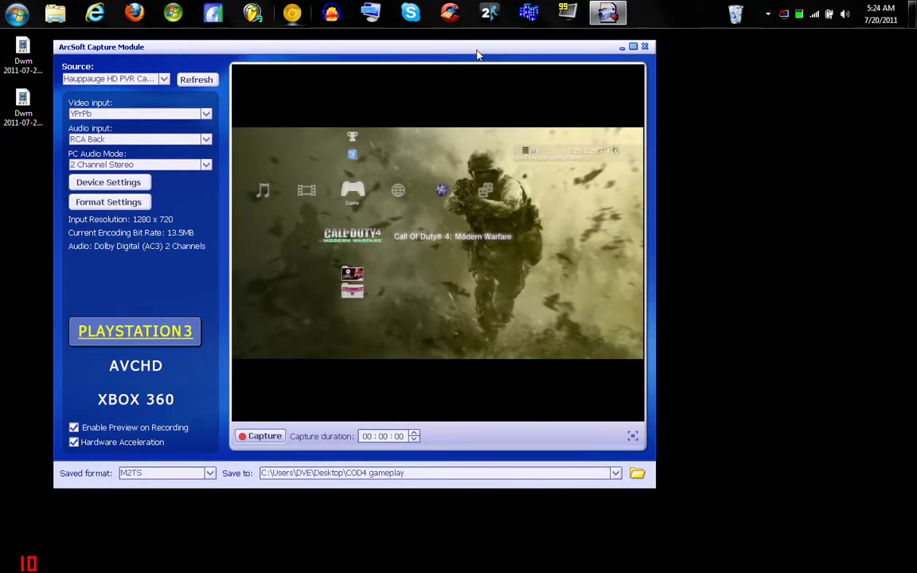
{"action": "mouse_move", "coordinate": [466, 54]}
{"action": "left_mouse_down"}
{"action": "mouse_move", "coordinate": [494, 55]}
{"action": "mouse_move", "coordinate": [467, 45]}
{"action": "left_mouse_up"}
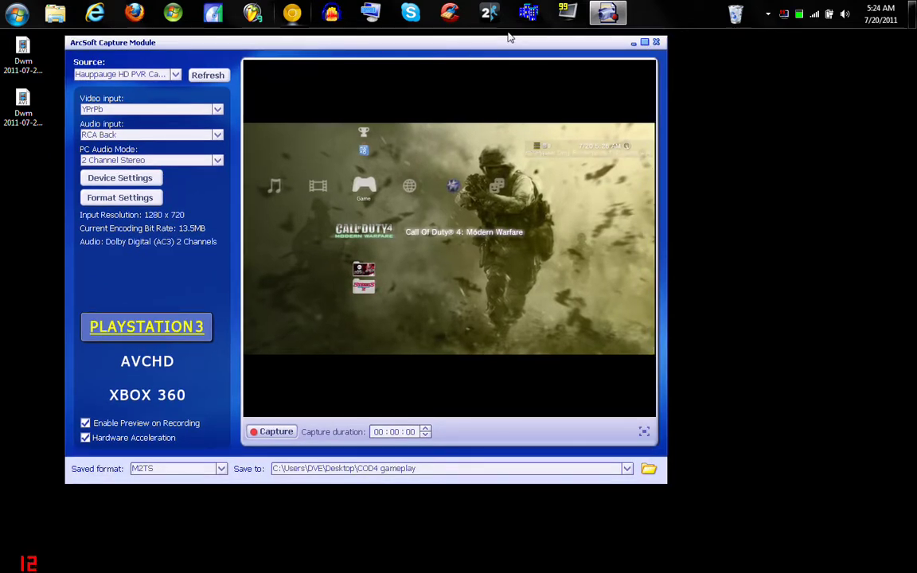
Step: Bring up SCFH DSF's process picker on the right, with the capture window shifted left
{"action": "left_click", "coordinate": [532, 19]}
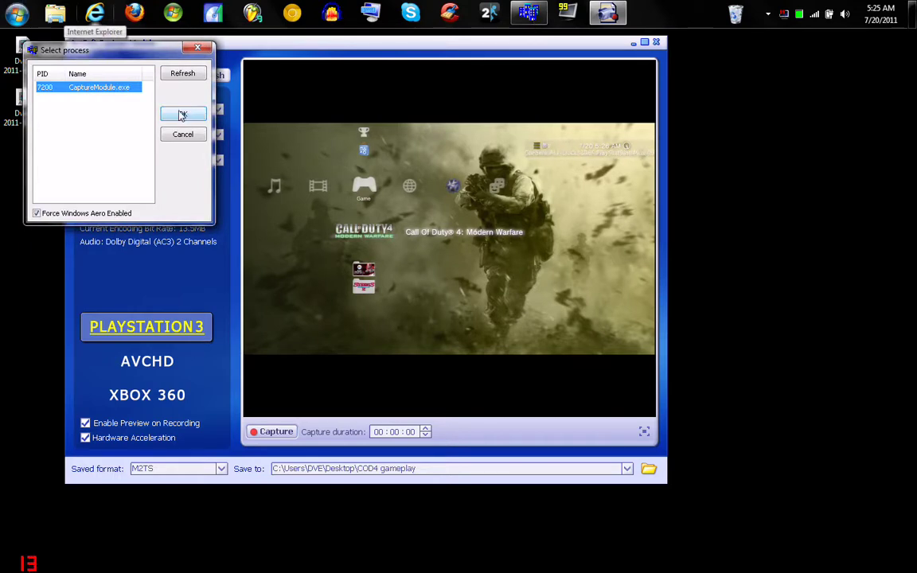
{"action": "left_click_drag", "start_coordinate": [151, 54], "coordinate": [820, 87]}
{"action": "left_click_drag", "start_coordinate": [557, 45], "coordinate": [515, 40]}
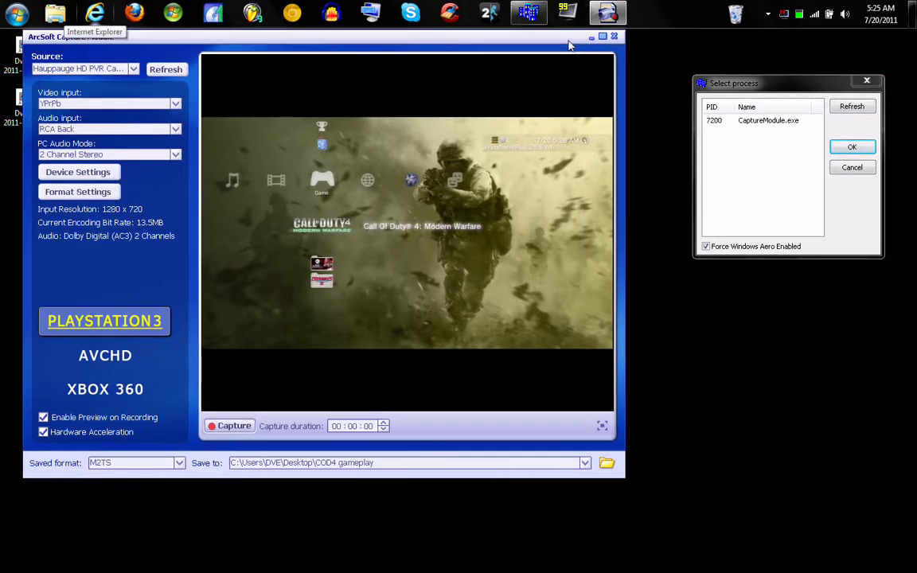
Step: In Task Manager's Processes list, confirm SCFH.exe *32 is running
{"action": "double_click", "coordinate": [800, 15]}
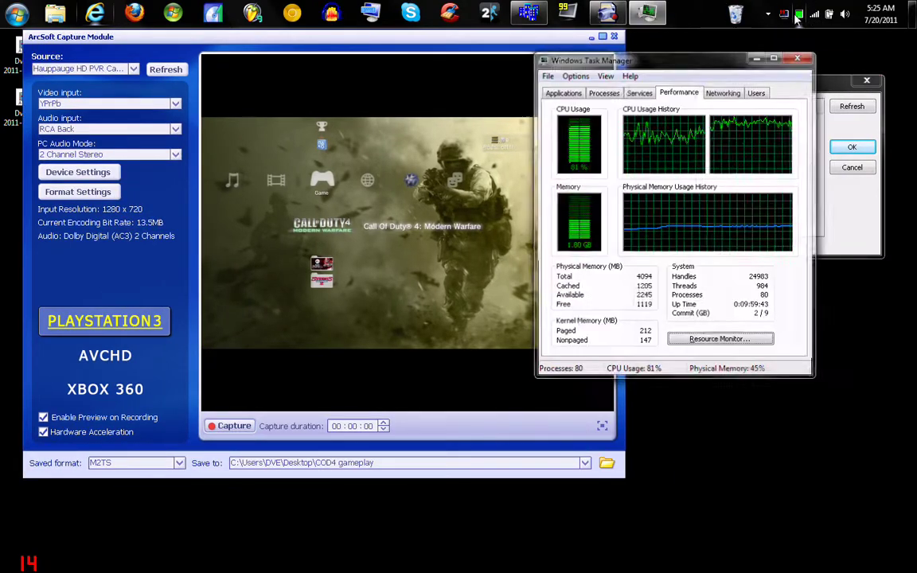
{"action": "left_click", "coordinate": [593, 96]}
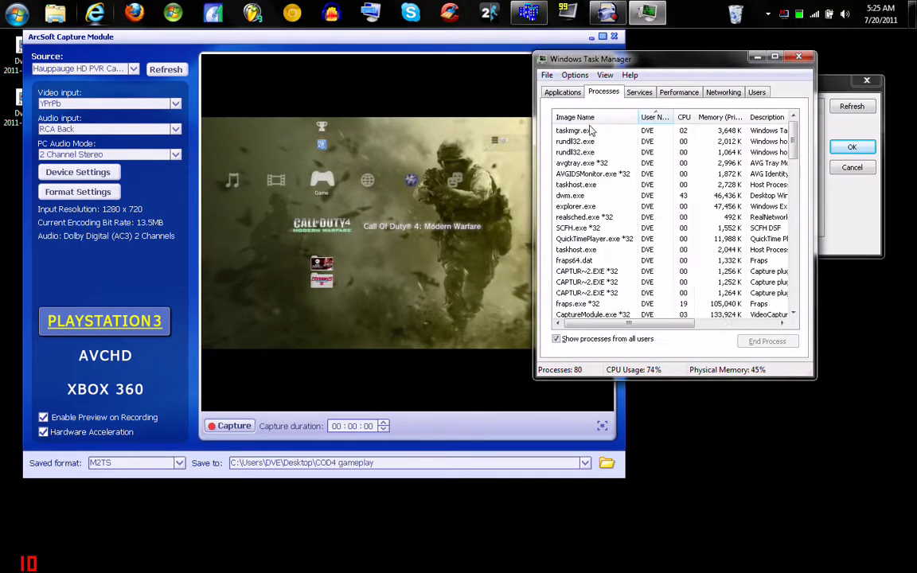
{"action": "left_click", "coordinate": [589, 229]}
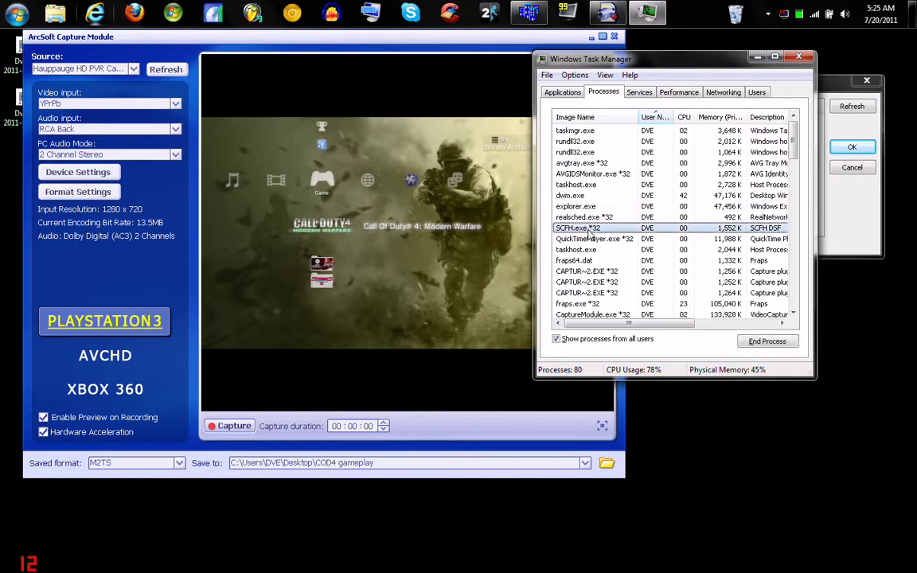
{"action": "left_click", "coordinate": [685, 97]}
Step: Close Task Manager, choose CaptureModule.exe as the SCFH DSF process, and lower its settings window
{"action": "left_click", "coordinate": [758, 57]}
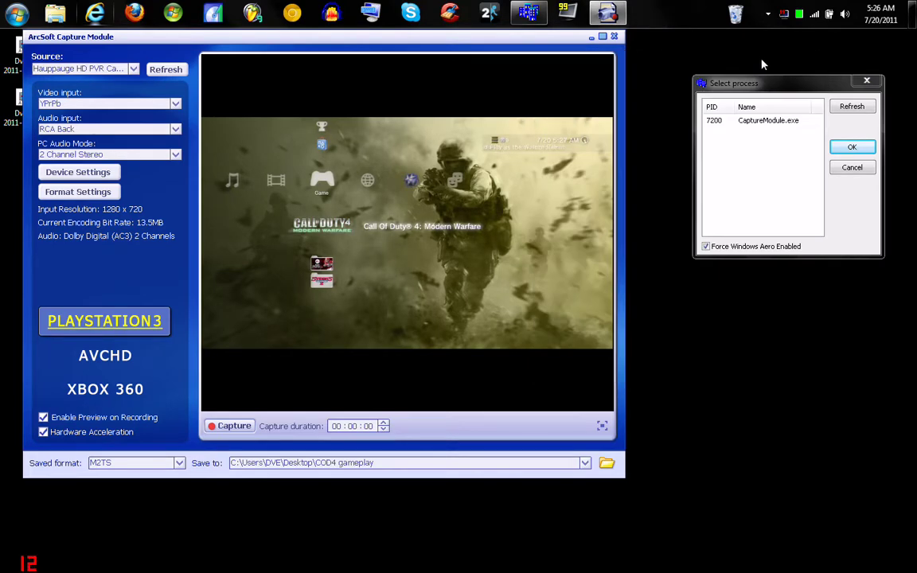
{"action": "left_click", "coordinate": [792, 121]}
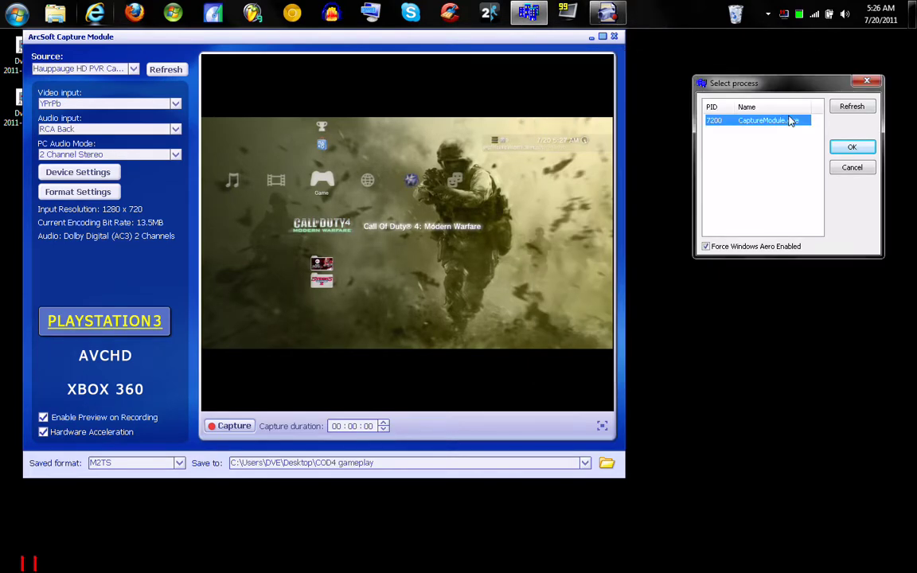
{"action": "left_click", "coordinate": [848, 148]}
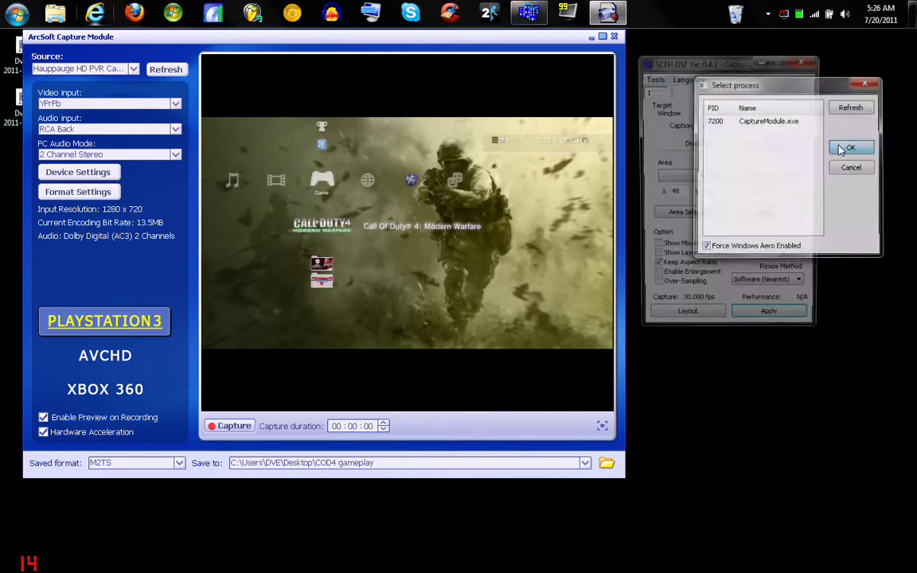
{"action": "left_click_drag", "start_coordinate": [706, 68], "coordinate": [710, 86]}
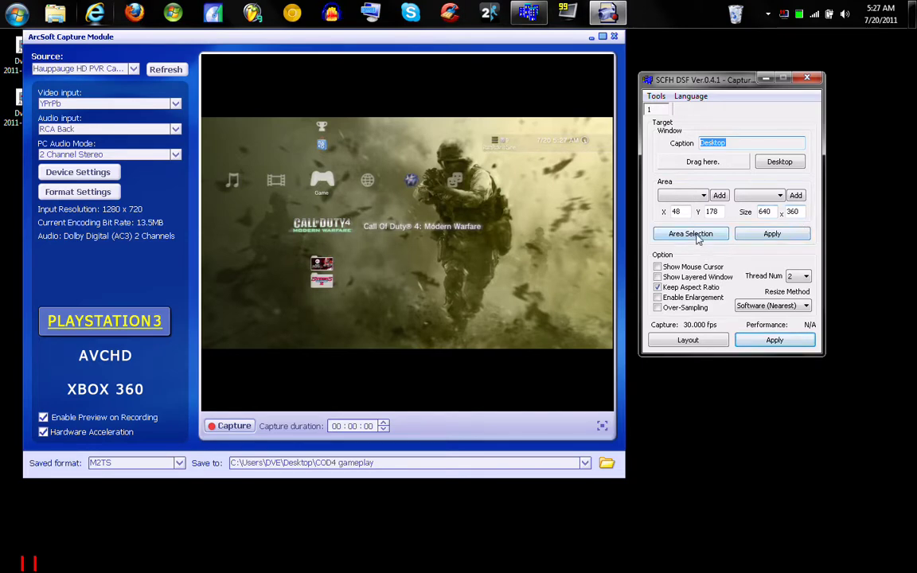
Step: Move SCFH DSF further right and place the capture area over the video preview
{"action": "left_click_drag", "start_coordinate": [746, 82], "coordinate": [806, 86]}
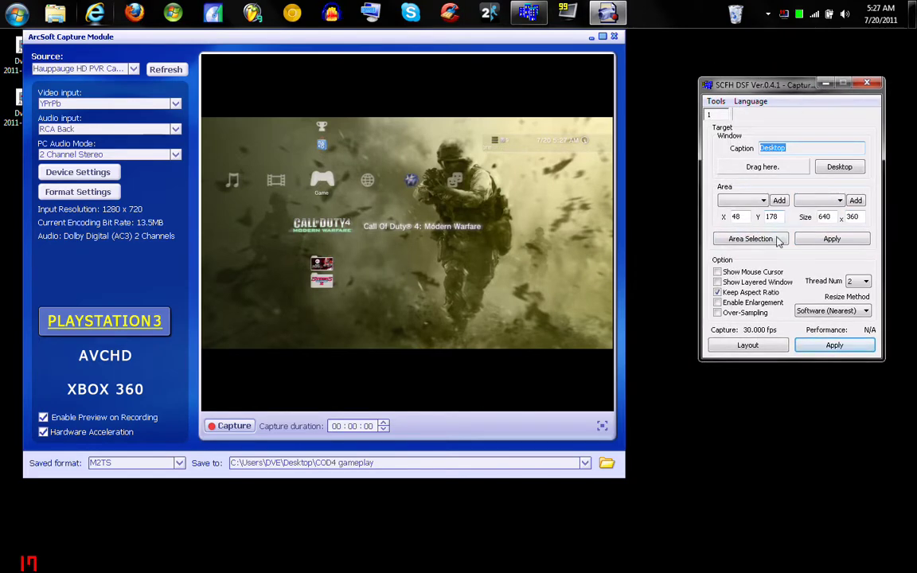
{"action": "left_click", "coordinate": [757, 239]}
{"action": "left_click_drag", "start_coordinate": [249, 245], "coordinate": [422, 251]}
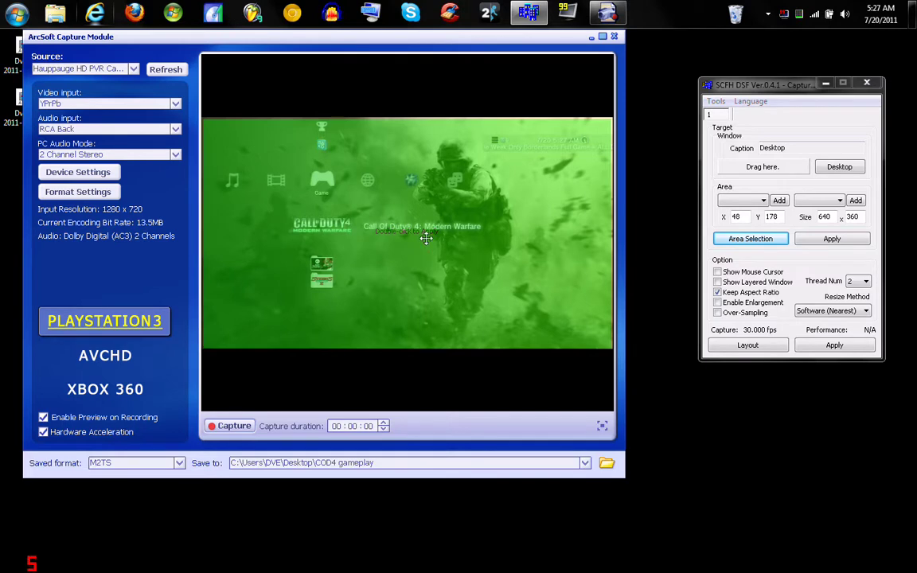
{"action": "double_click", "coordinate": [425, 238]}
Step: Shift the capture window left, realign the 640x360 area at X 36, Y 195, and close settings
{"action": "key", "text": "alt+space"}
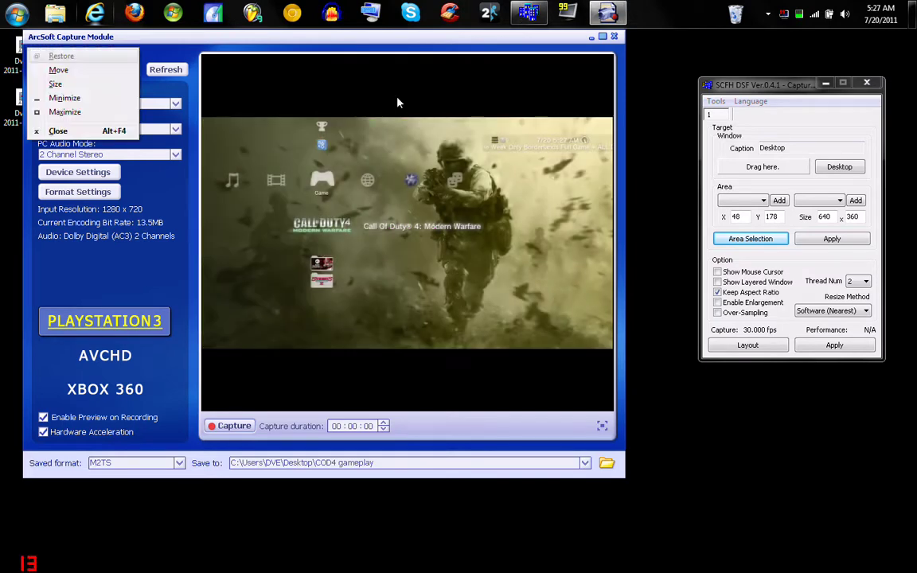
{"action": "key", "text": "m"}
{"action": "left_click_drag", "start_coordinate": [23, 254], "coordinate": [29, 254]}
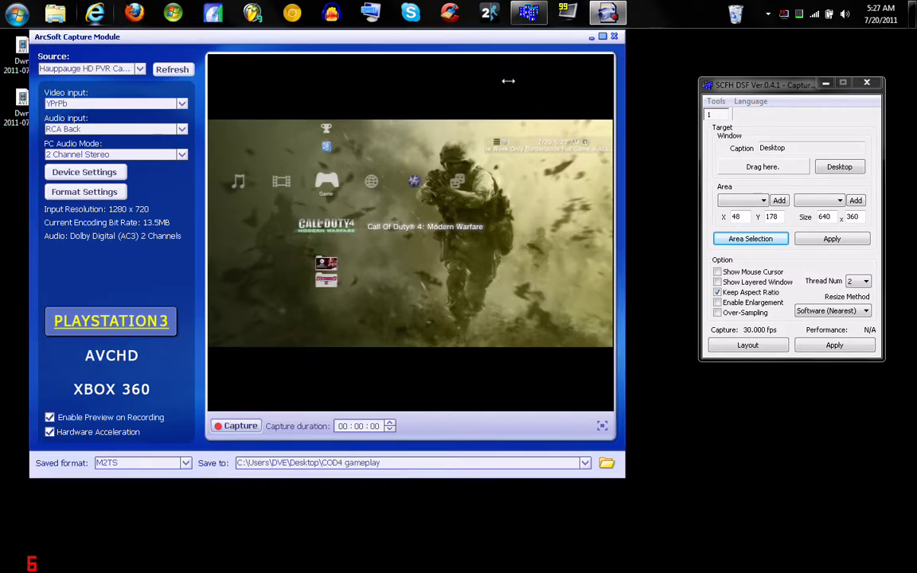
{"action": "left_click", "coordinate": [766, 241]}
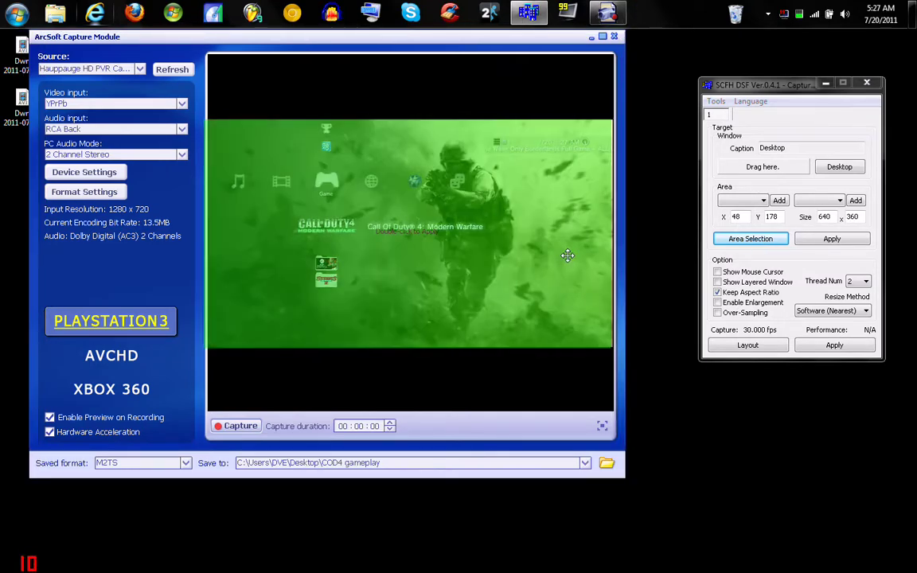
{"action": "double_click", "coordinate": [490, 48]}
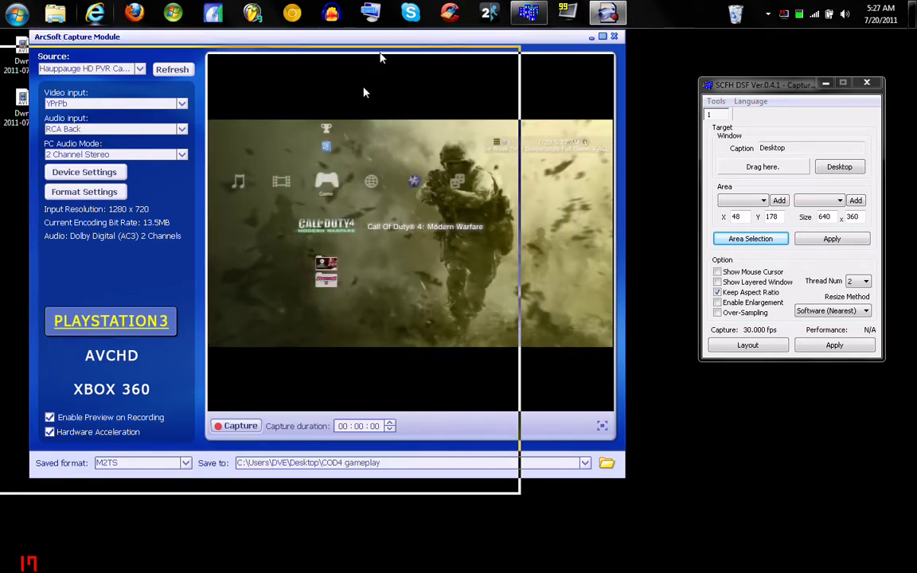
{"action": "left_click_drag", "start_coordinate": [485, 38], "coordinate": [300, 41]}
{"action": "left_click_drag", "start_coordinate": [465, 207], "coordinate": [281, 213]}
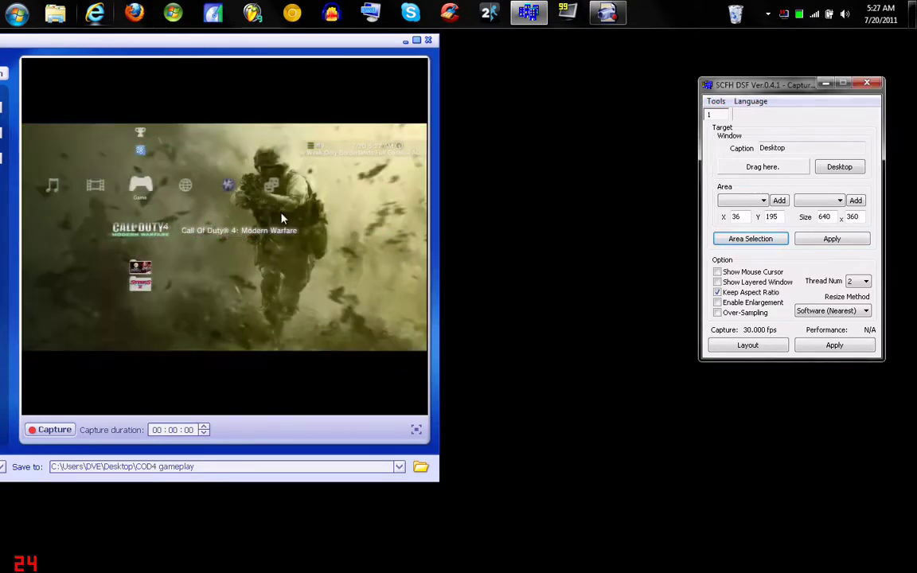
{"action": "left_click_drag", "start_coordinate": [762, 167], "coordinate": [209, 41]}
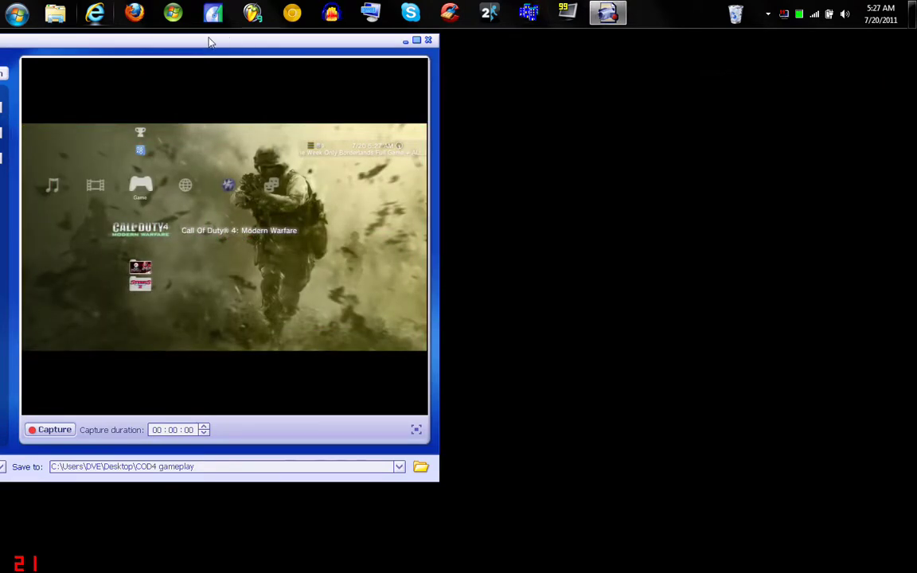
Step: Start Adobe Flash Media Encoder 2.5 from the Start menu and move its window up-right
{"action": "left_click", "coordinate": [16, 13]}
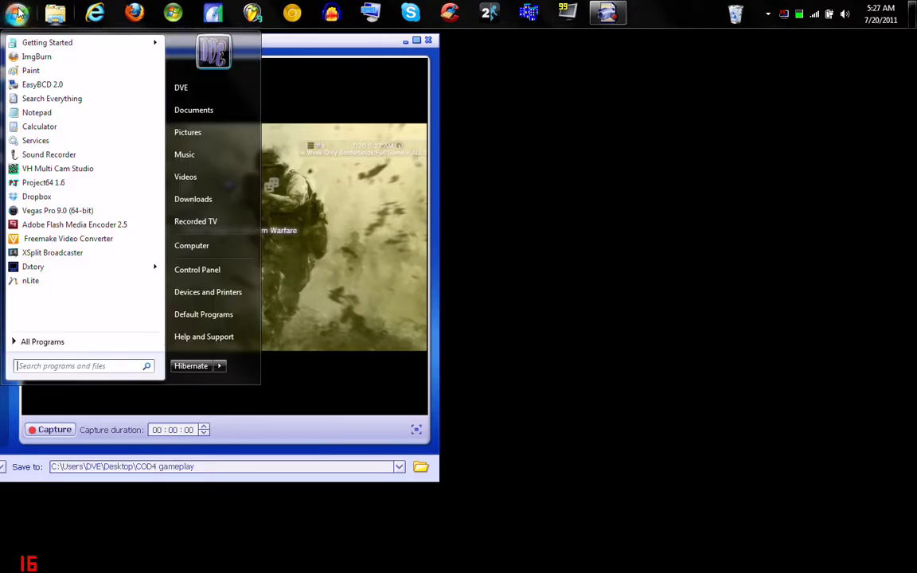
{"action": "left_click", "coordinate": [48, 226]}
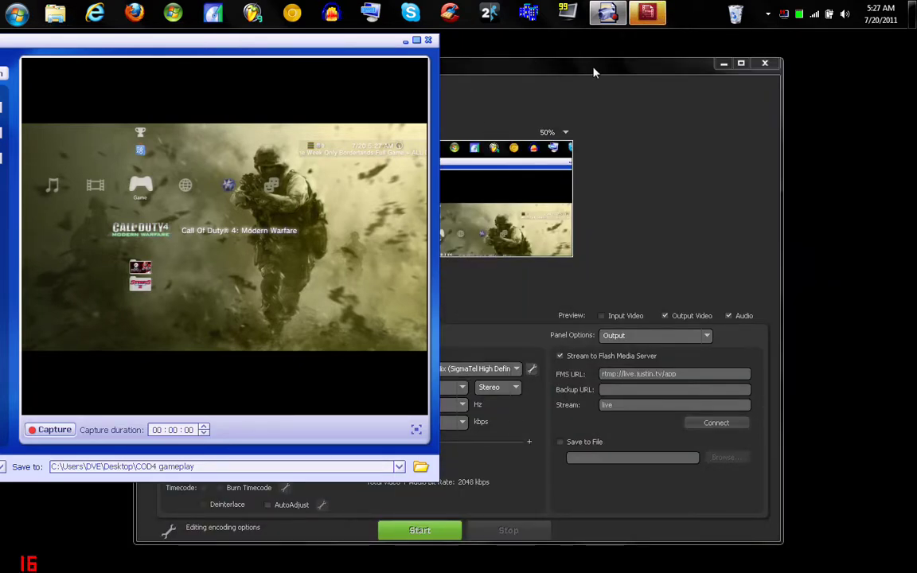
{"action": "left_click", "coordinate": [646, 12]}
{"action": "left_click_drag", "start_coordinate": [762, 64], "coordinate": [735, 56]}
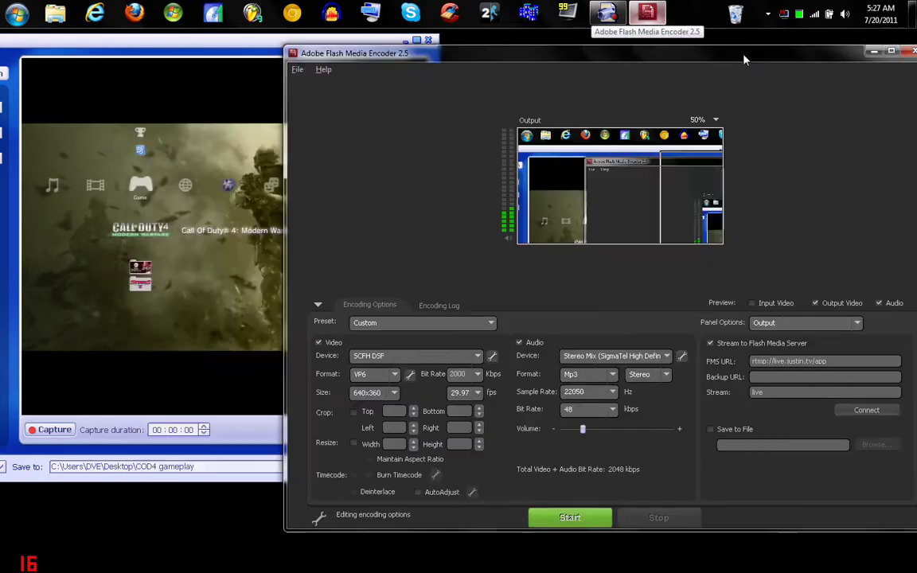
Step: Attach SCFH DSF to the FlashMediaEncoder.exe process
{"action": "left_click", "coordinate": [205, 45]}
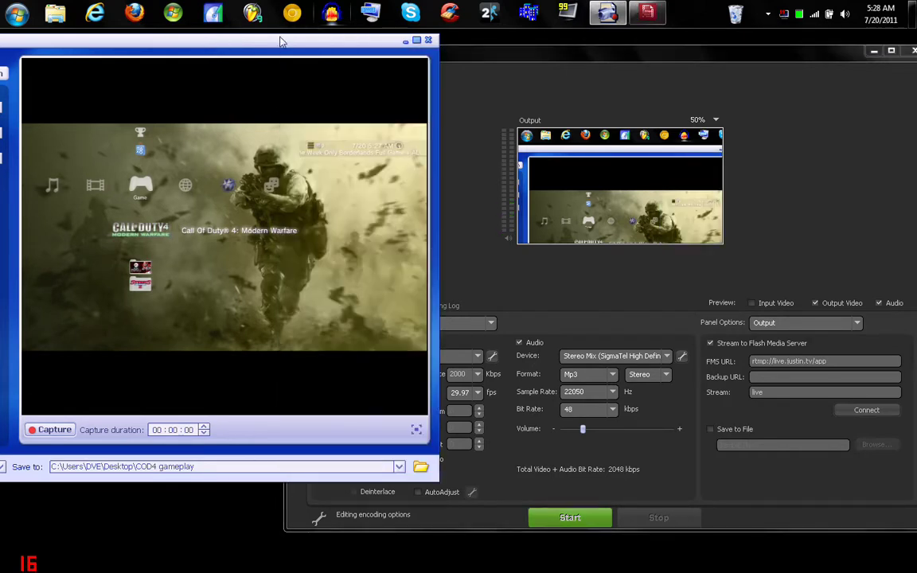
{"action": "left_click", "coordinate": [529, 12]}
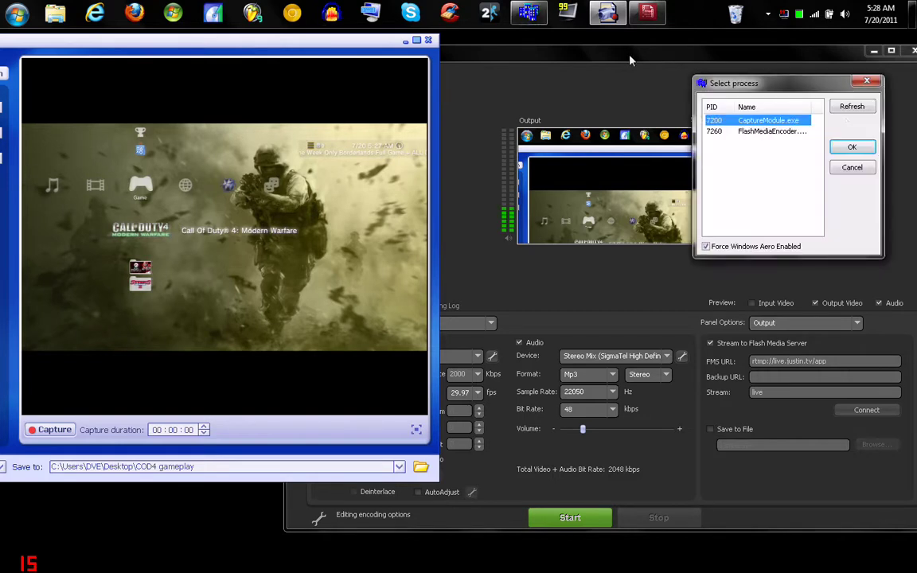
{"action": "left_click", "coordinate": [753, 132]}
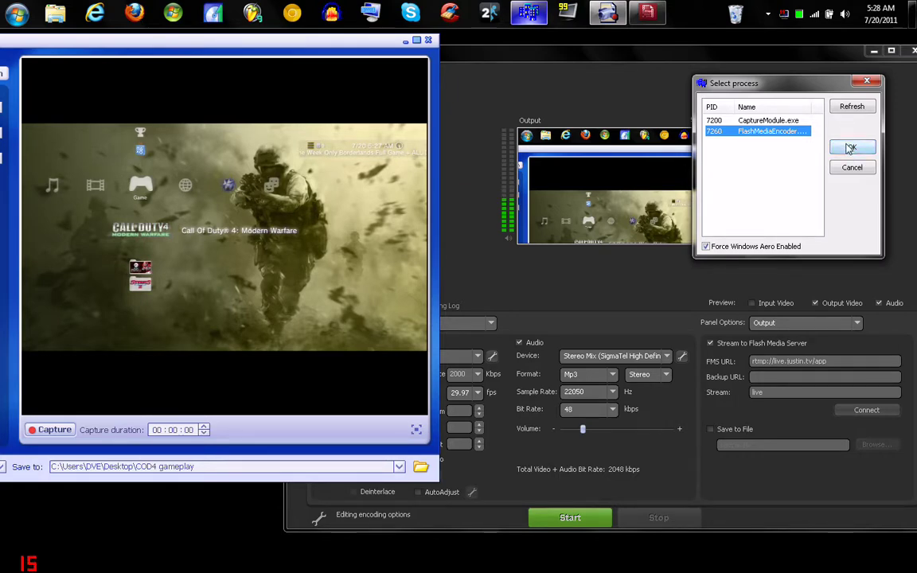
{"action": "left_click", "coordinate": [851, 149]}
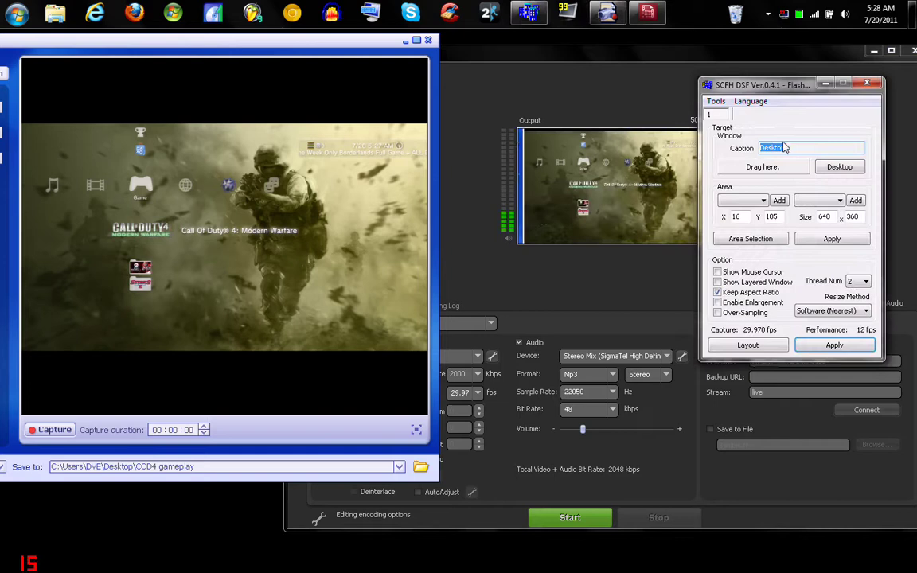
Step: Move the 640x360 capture area onto the PS3 picture at X 34, Y 194
{"action": "left_click", "coordinate": [721, 239]}
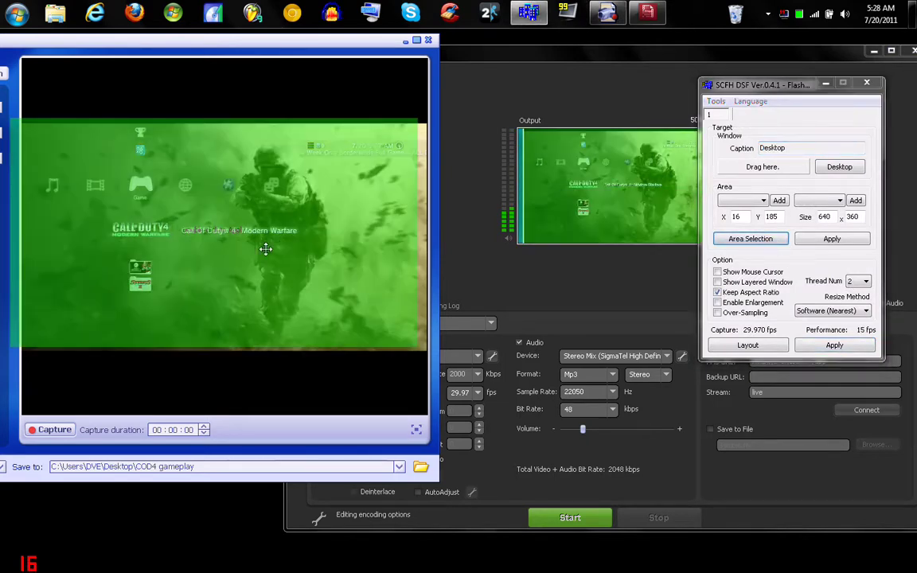
{"action": "left_click_drag", "start_coordinate": [265, 249], "coordinate": [258, 249]}
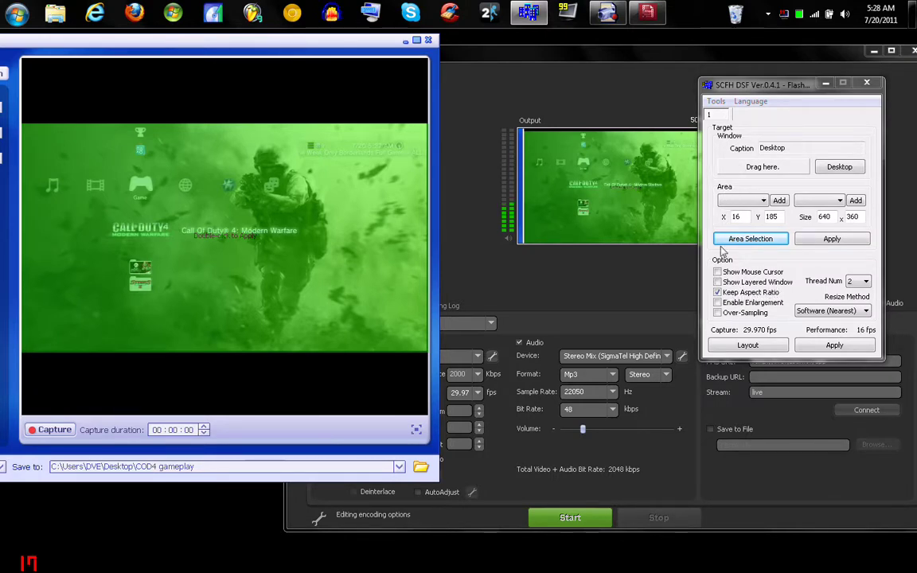
{"action": "double_click", "coordinate": [213, 191]}
Step: Bring the SCFH DSF settings forward and open the Layout view of the 640x360 area
{"action": "left_click", "coordinate": [526, 66]}
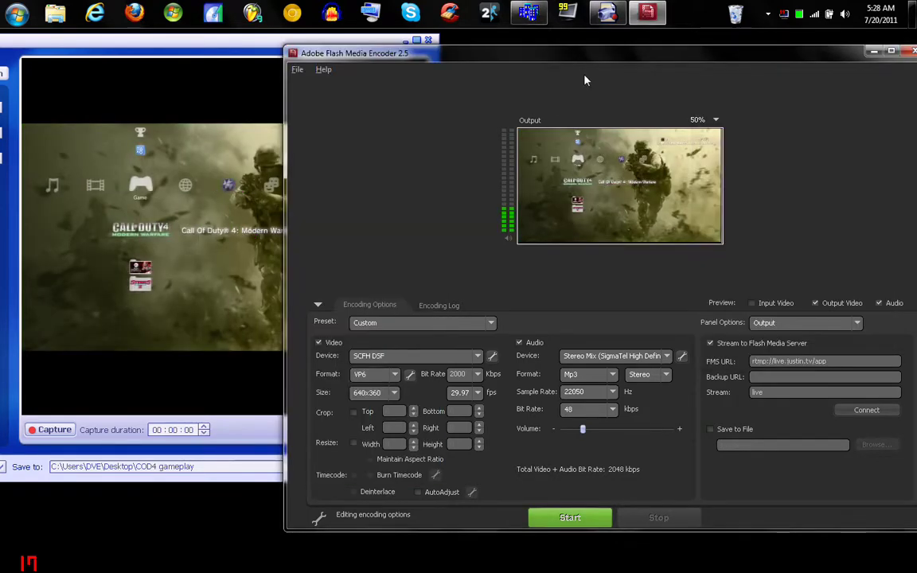
{"action": "left_click", "coordinate": [245, 50]}
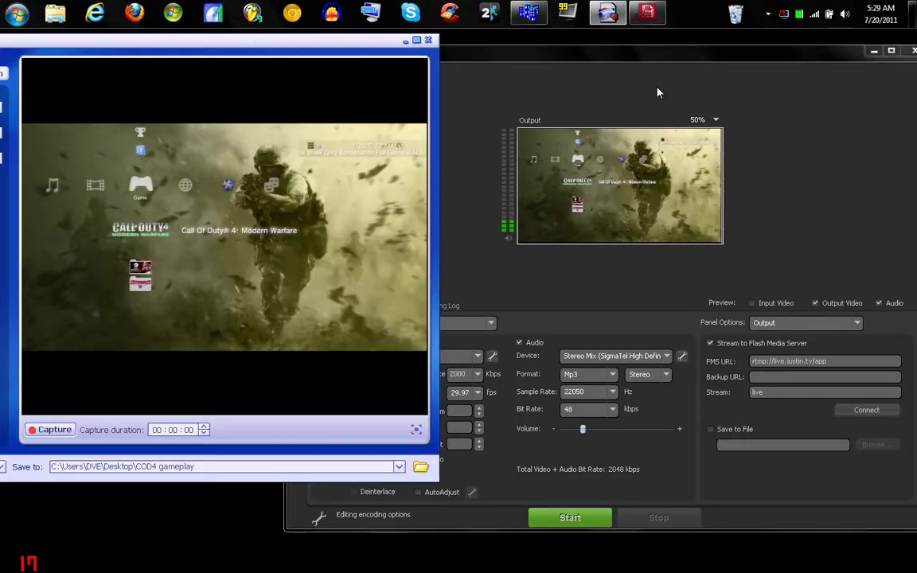
{"action": "left_click", "coordinate": [529, 12]}
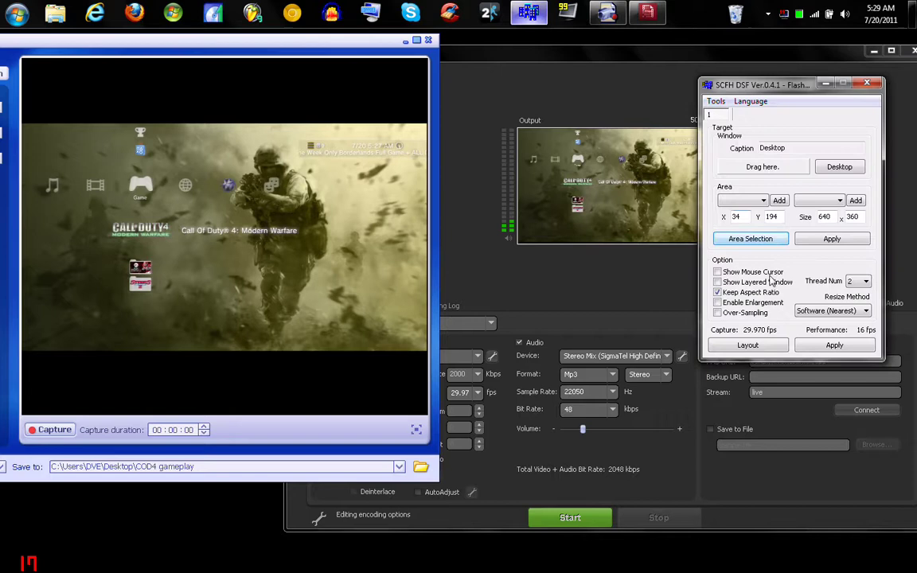
{"action": "left_click", "coordinate": [757, 345]}
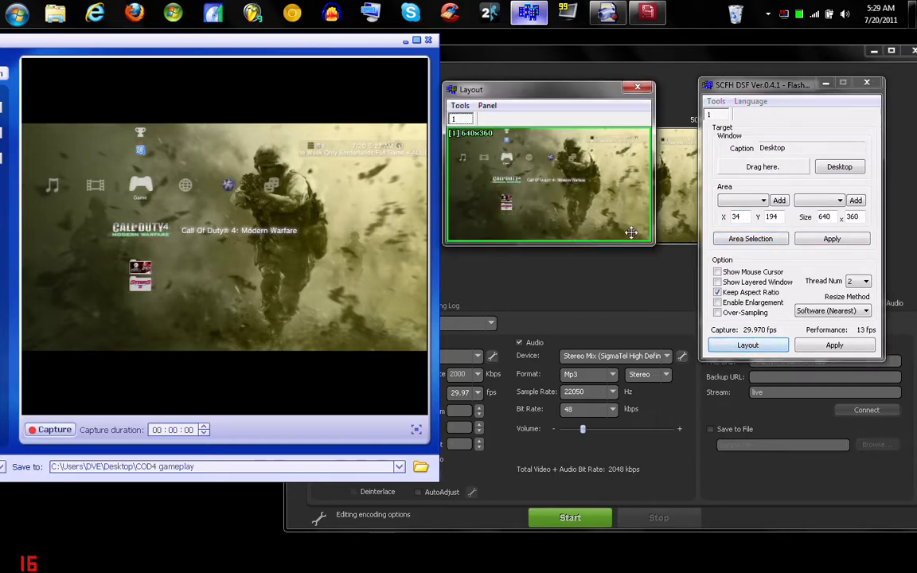
Step: Lower the Layout window, reduce the capture area to 458x208, and close Layout
{"action": "left_click_drag", "start_coordinate": [503, 93], "coordinate": [535, 269]}
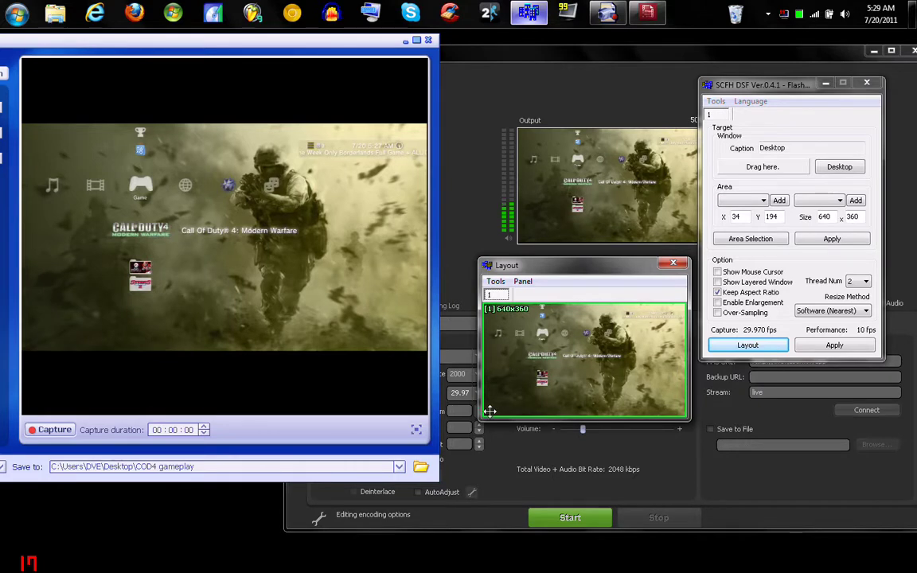
{"action": "left_click_drag", "start_coordinate": [488, 414], "coordinate": [473, 447]}
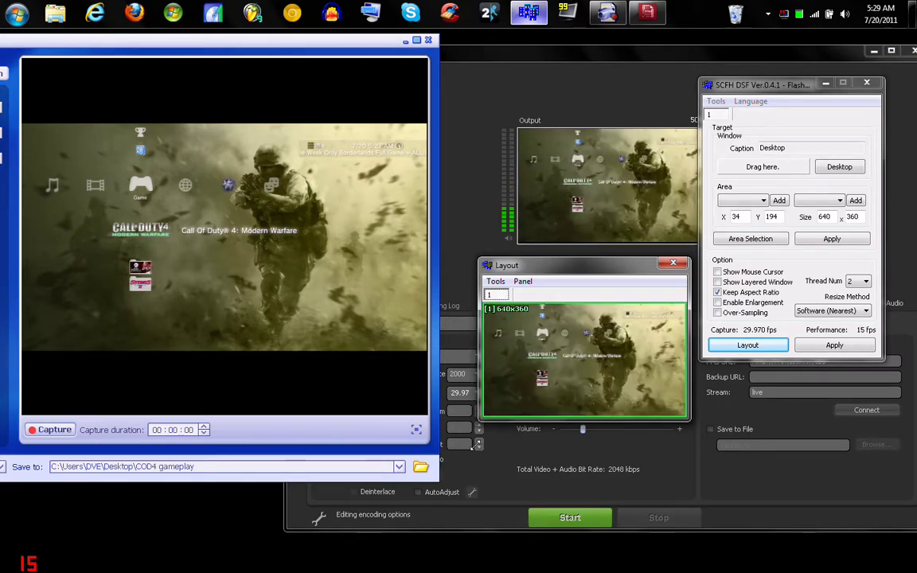
{"action": "left_click", "coordinate": [673, 263]}
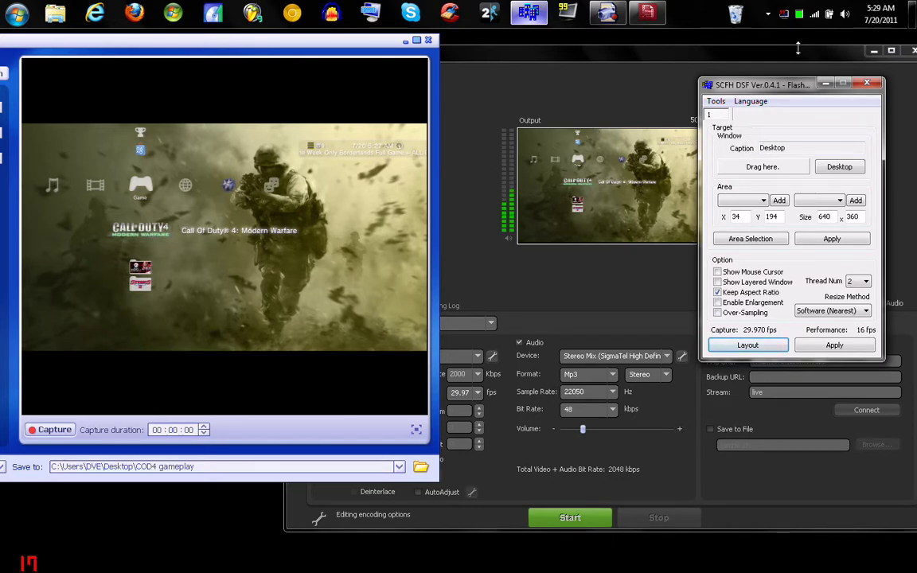
Step: Bring Flash Media Encoder forward and confirm SCFH DSF as its Video Device
{"action": "left_click", "coordinate": [579, 83]}
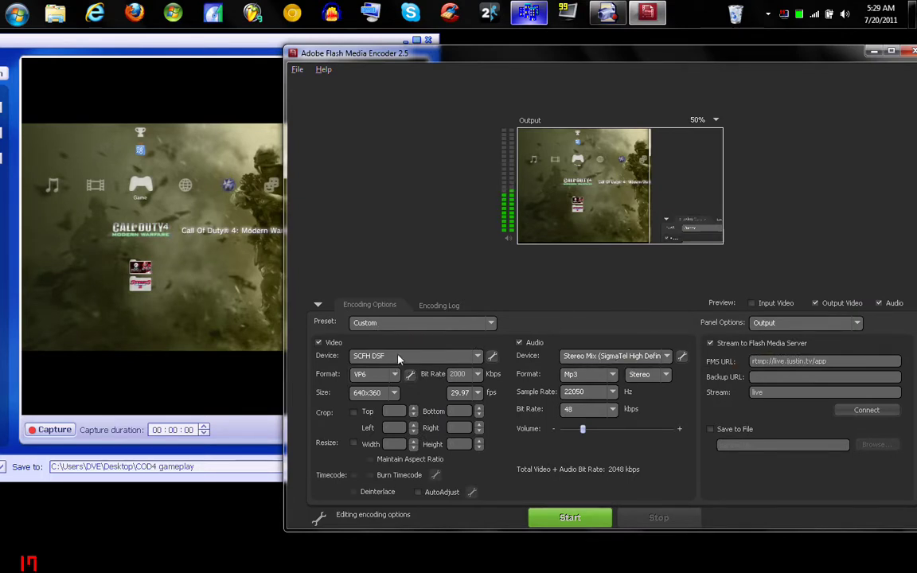
{"action": "left_click", "coordinate": [479, 357]}
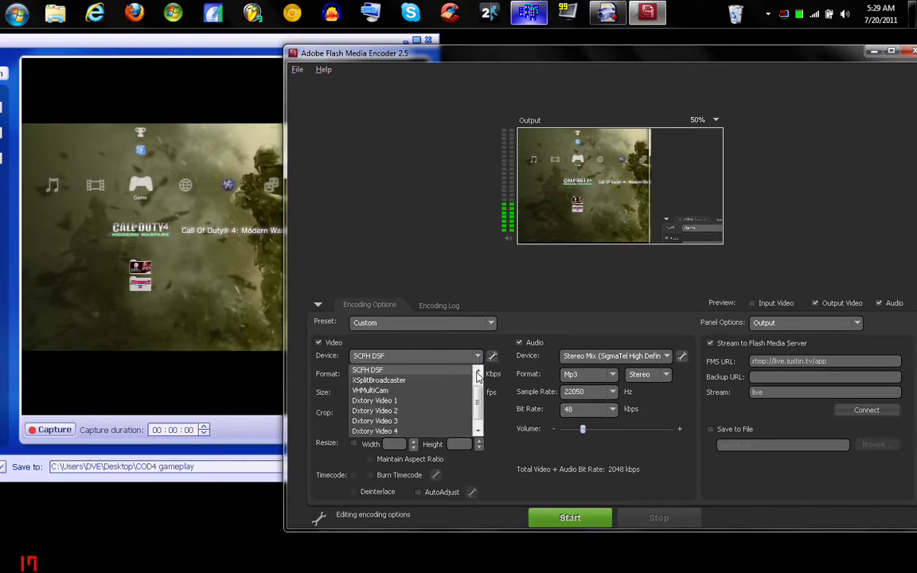
{"action": "scroll", "coordinate": [478, 377], "scroll_direction": "up", "scroll_amount": 1}
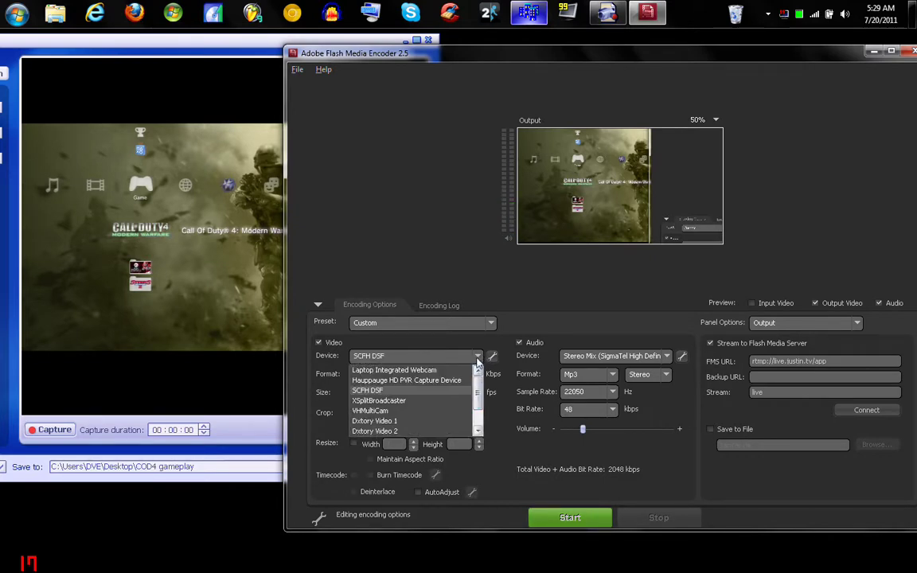
{"action": "left_click", "coordinate": [427, 390]}
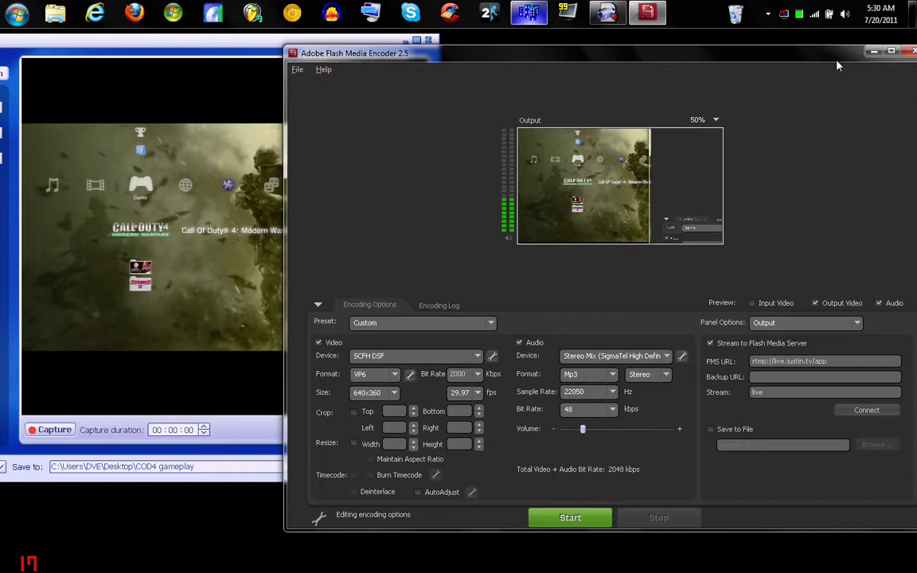
Step: Open the Windows sound options menu from the speaker icon in the system tray
{"action": "right_click", "coordinate": [846, 17]}
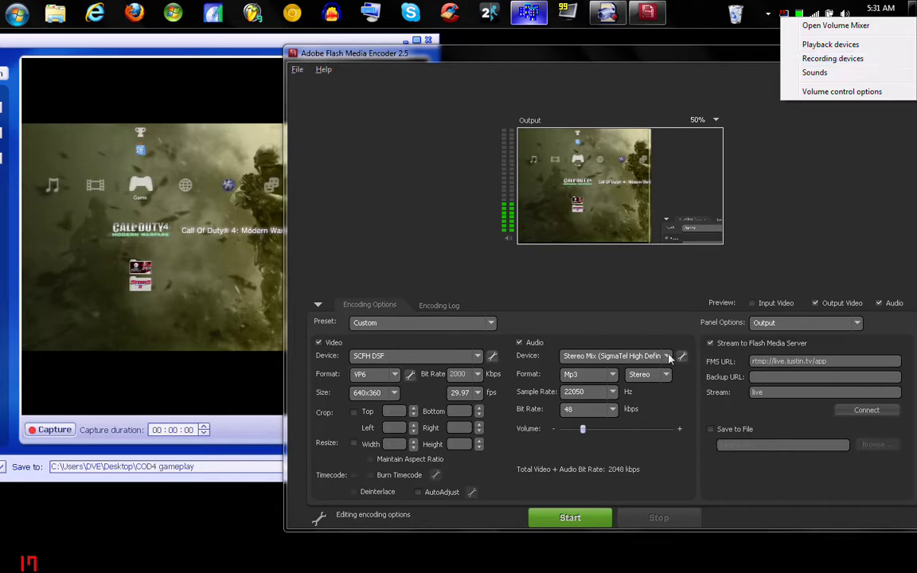
Step: Open Recording devices, briefly show then hide disabled devices, and close the Sound dialog
{"action": "left_click", "coordinate": [820, 61]}
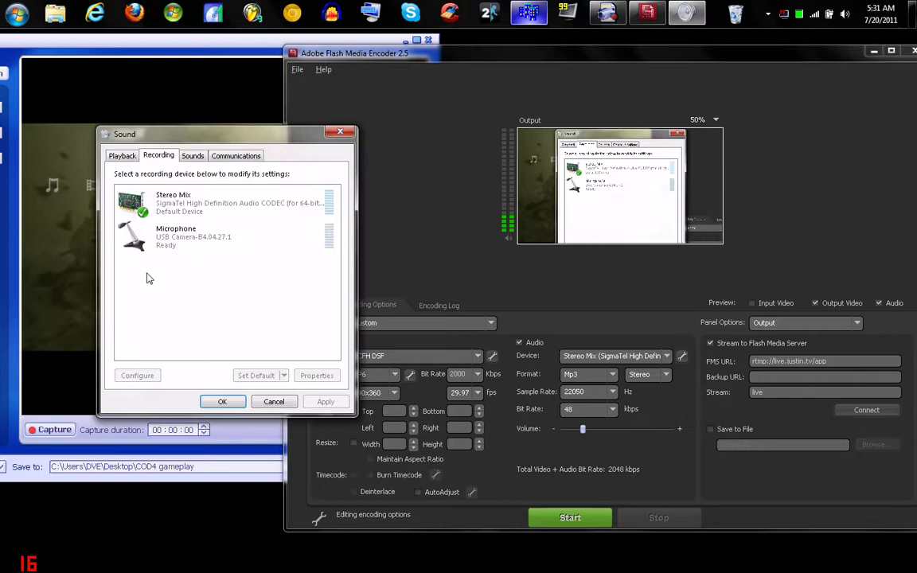
{"action": "right_click", "coordinate": [205, 273]}
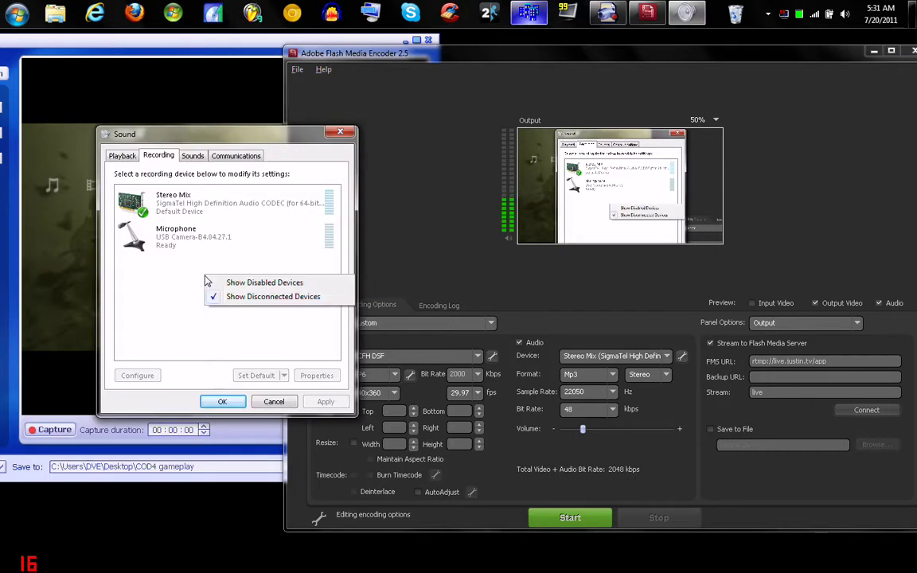
{"action": "left_click", "coordinate": [263, 283]}
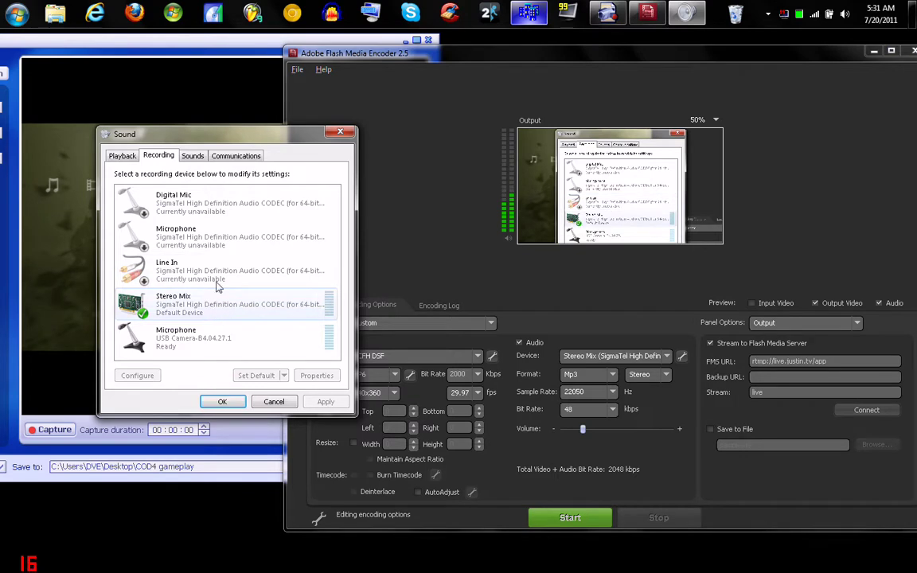
{"action": "right_click", "coordinate": [239, 250]}
{"action": "left_click", "coordinate": [270, 302]}
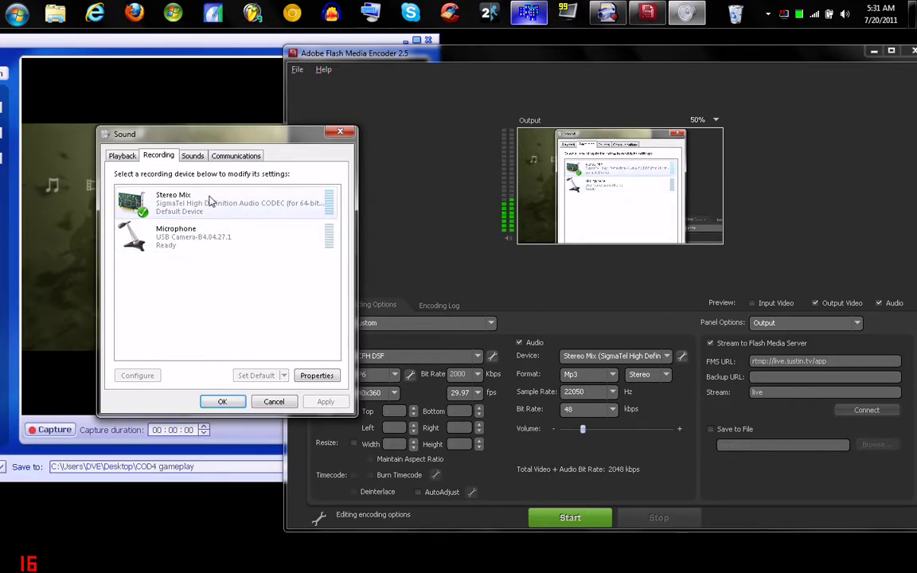
{"action": "key", "text": "Escape"}
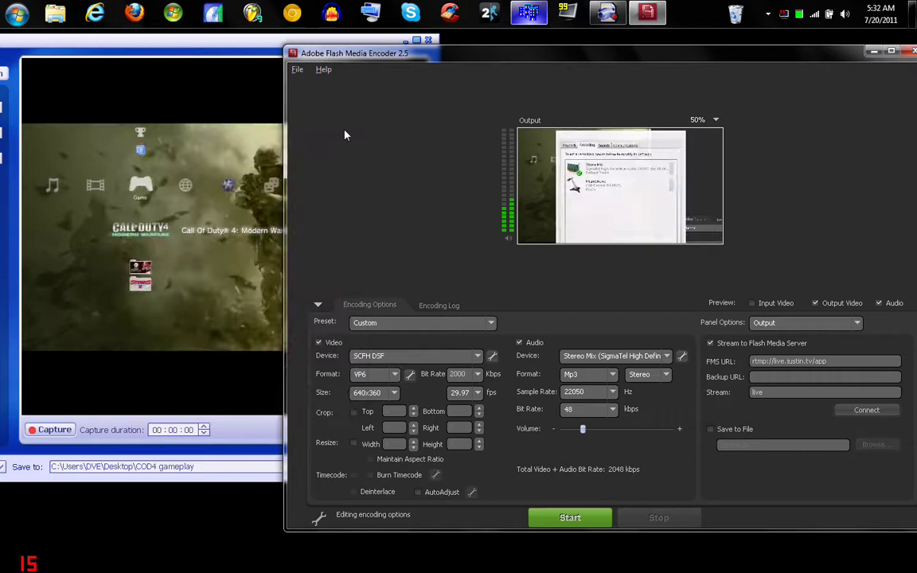
Step: Minimize the encoder and open Local Disk from Computer, selecting the dell and FME folders
{"action": "left_click", "coordinate": [217, 40]}
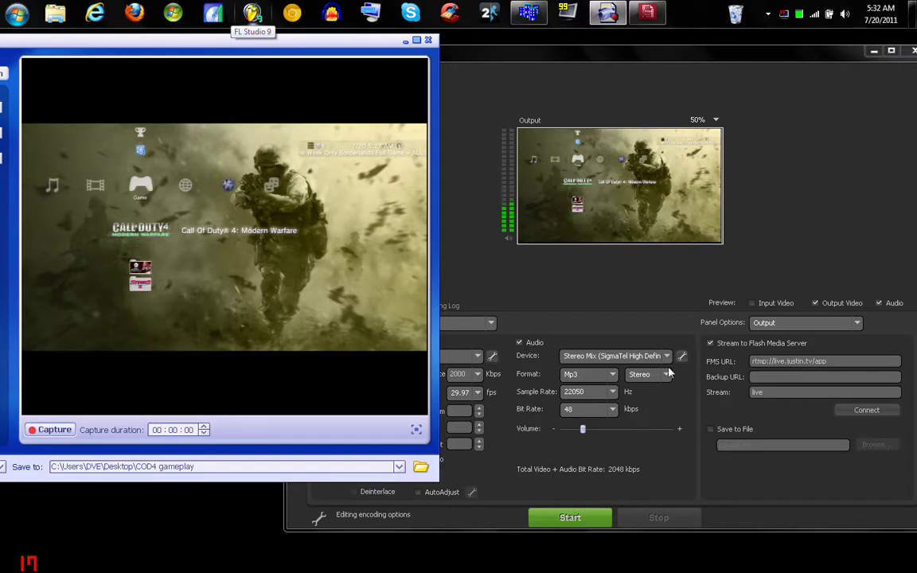
{"action": "left_click", "coordinate": [873, 51]}
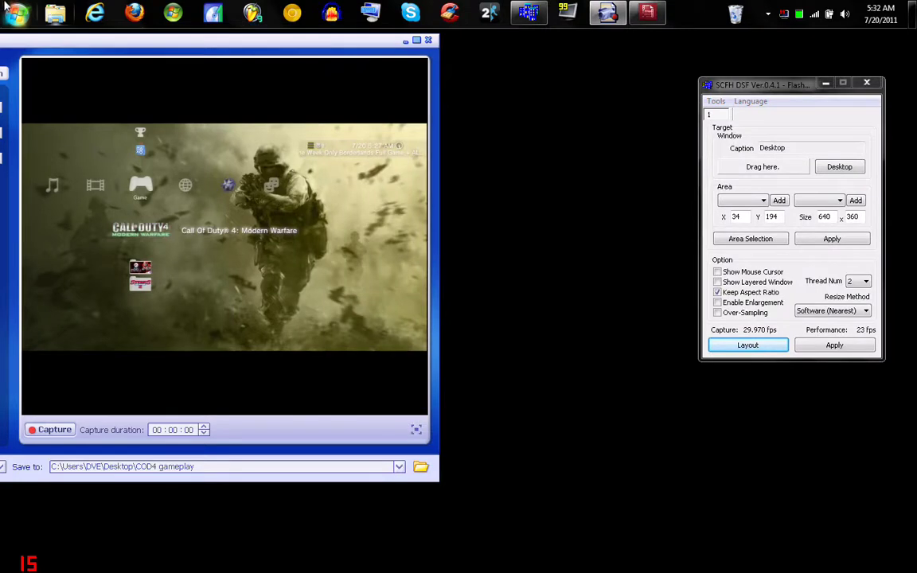
{"action": "left_click", "coordinate": [17, 13]}
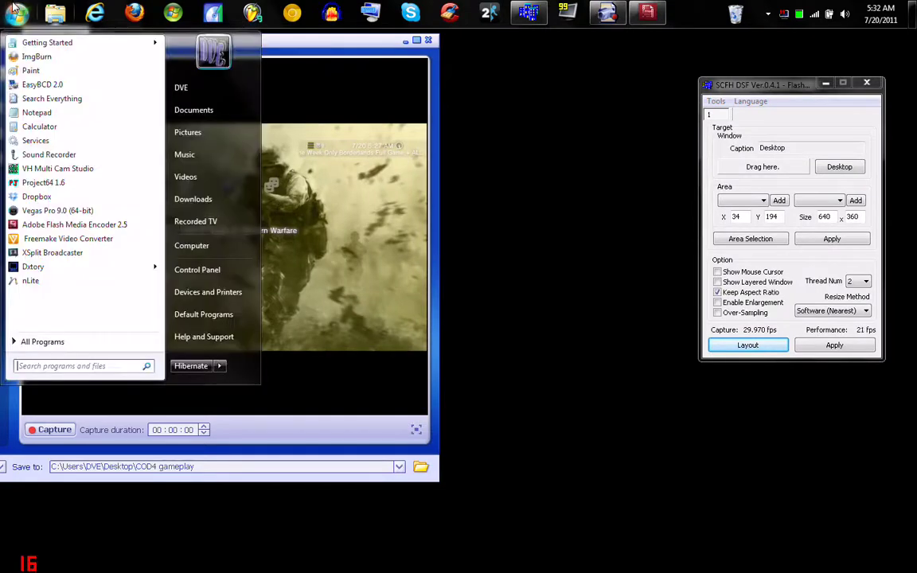
{"action": "left_click", "coordinate": [192, 245]}
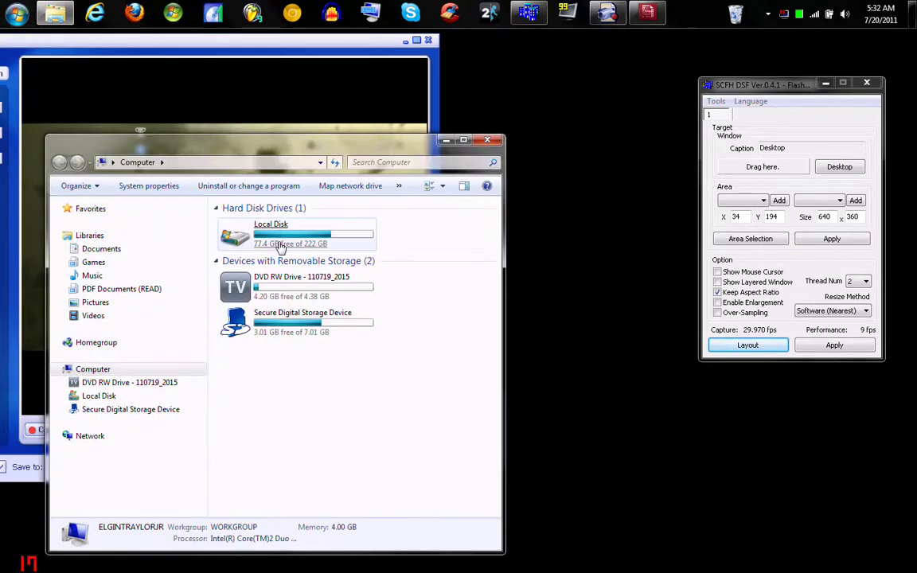
{"action": "double_click", "coordinate": [280, 243]}
{"action": "left_click", "coordinate": [279, 239]}
{"action": "left_click", "coordinate": [267, 263]}
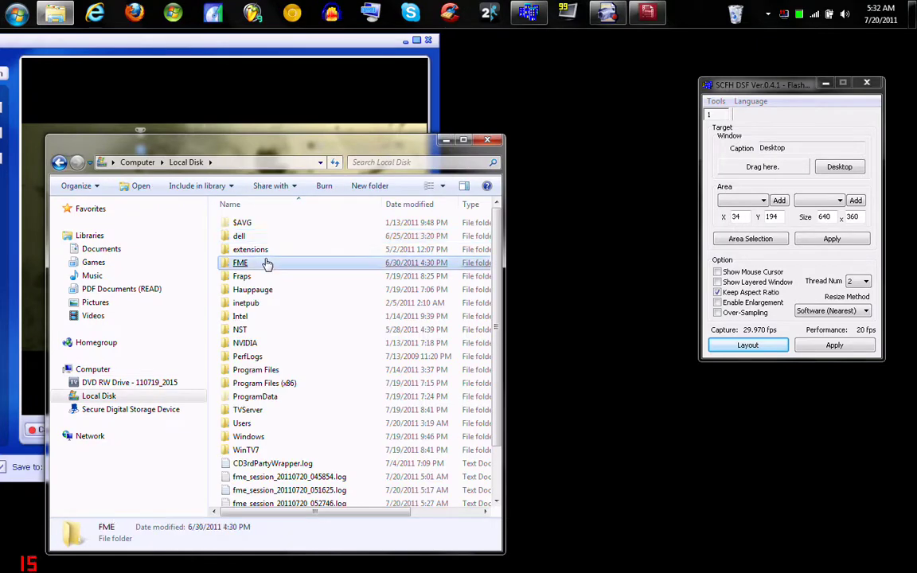
Step: Reopen Local Disk and look inside the FME folder, then return to the drive listing
{"action": "left_click", "coordinate": [59, 163]}
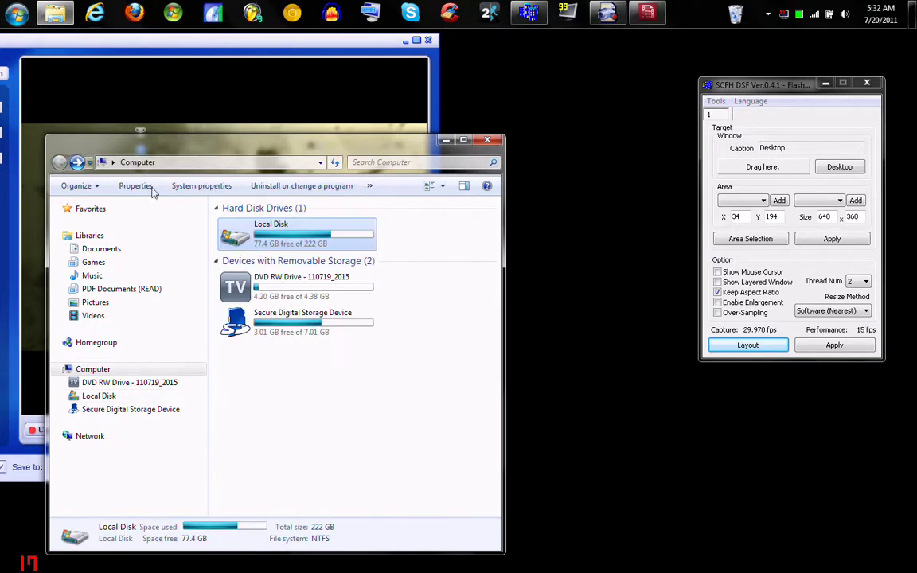
{"action": "double_click", "coordinate": [255, 235]}
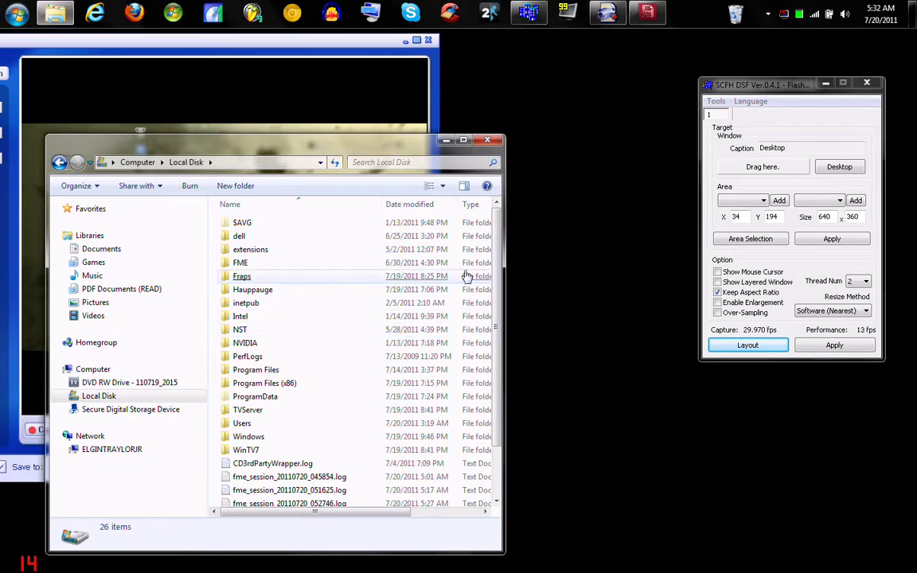
{"action": "left_click_drag", "start_coordinate": [500, 254], "coordinate": [501, 258]}
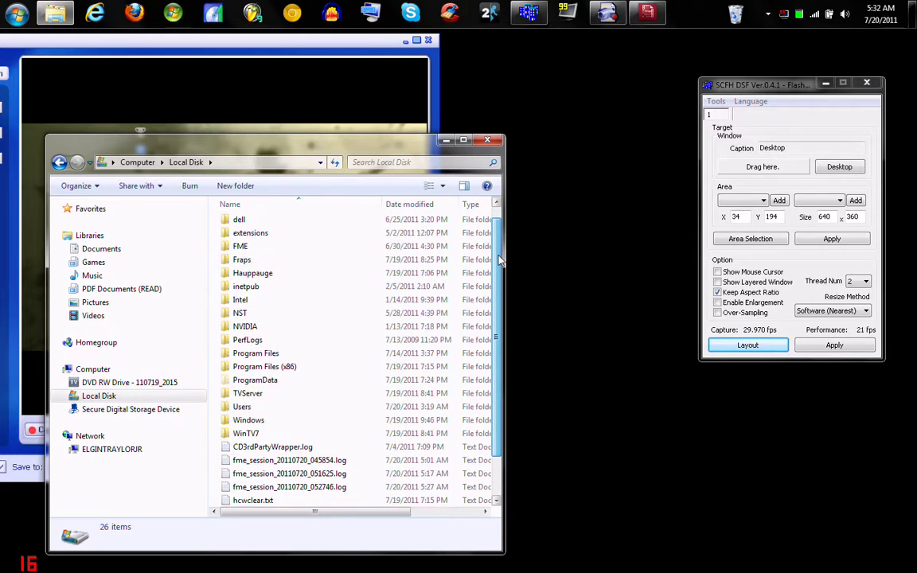
{"action": "scroll", "coordinate": [500, 259], "scroll_direction": "up", "scroll_amount": 1}
{"action": "double_click", "coordinate": [254, 264]}
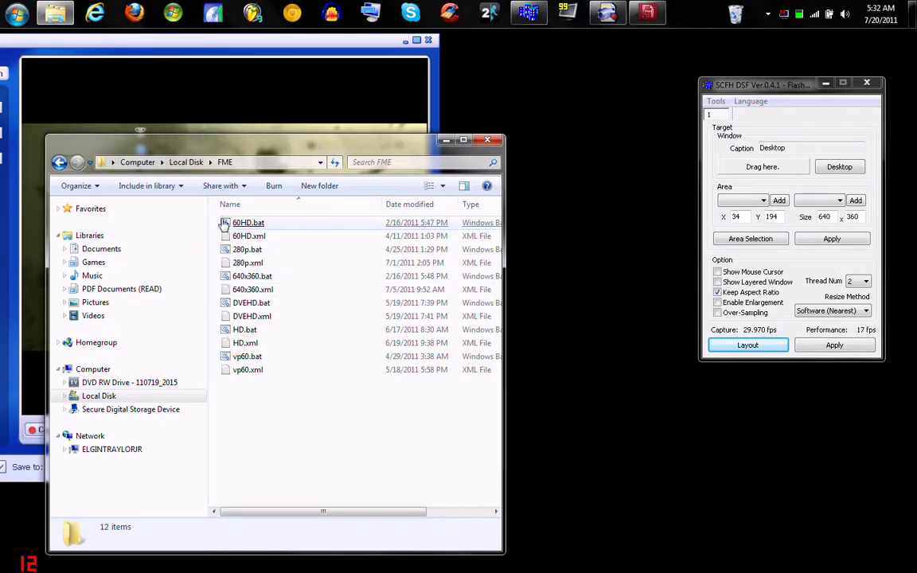
{"action": "left_click", "coordinate": [59, 162]}
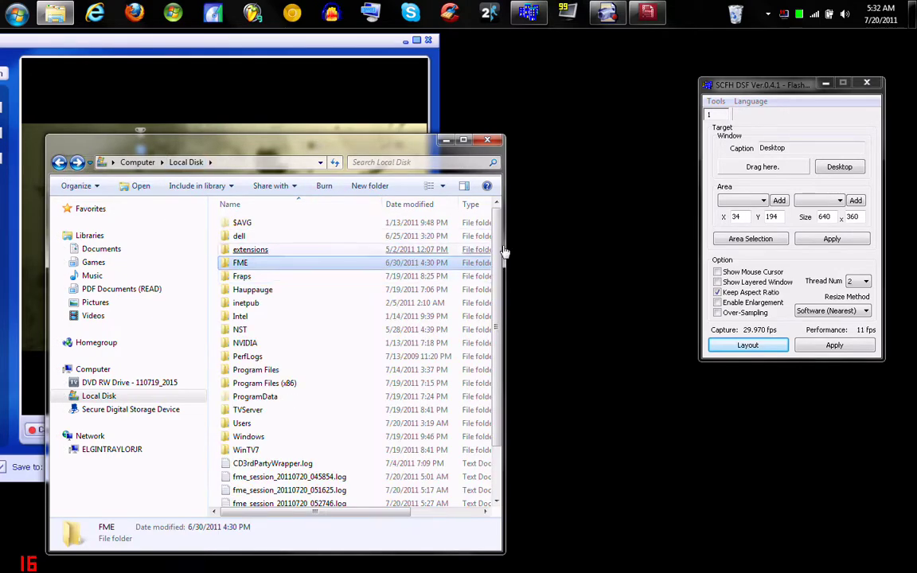
Step: Browse to Program Files (x86)\Adobe\Flash Media Encoder 2.5 and select FMEcmd.exe
{"action": "scroll", "coordinate": [498, 249], "scroll_direction": "down", "scroll_amount": 1}
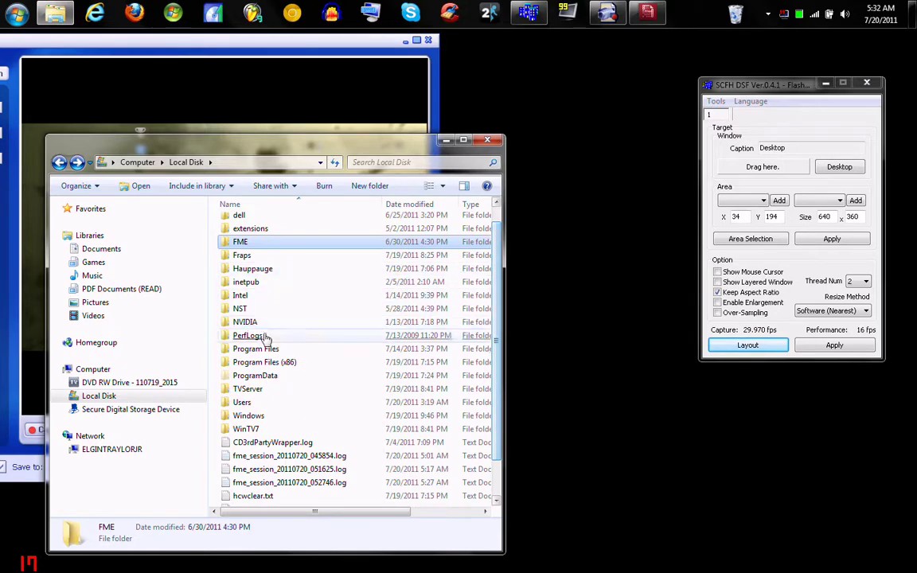
{"action": "double_click", "coordinate": [262, 367]}
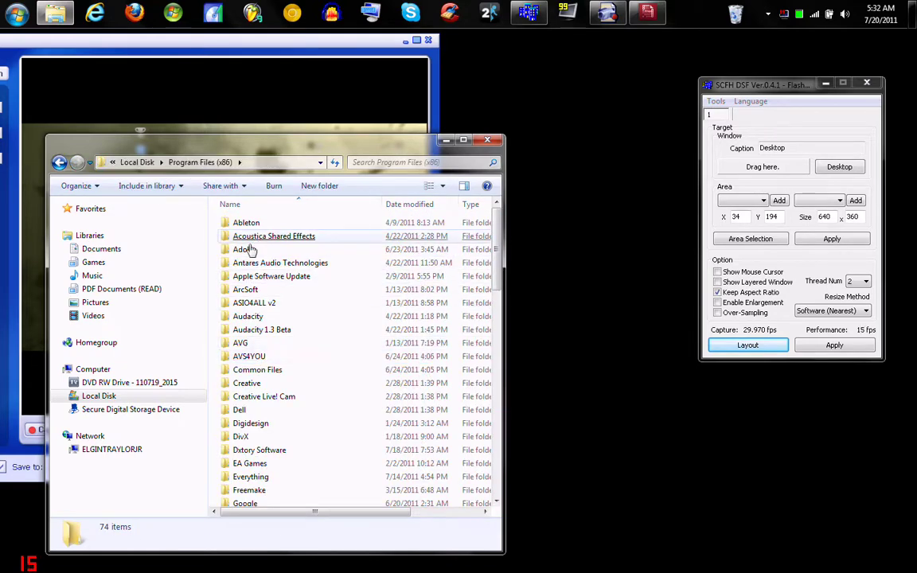
{"action": "double_click", "coordinate": [243, 249]}
{"action": "double_click", "coordinate": [261, 224]}
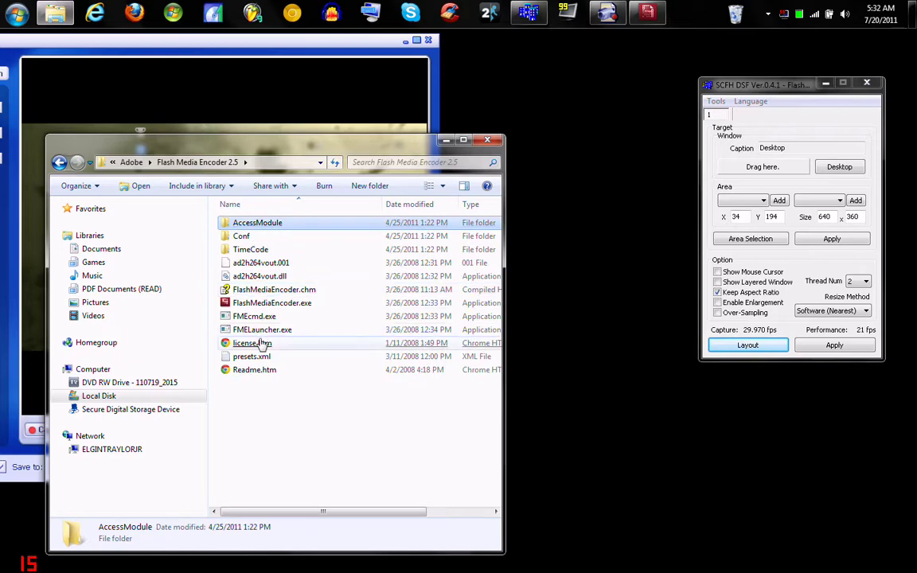
{"action": "left_click", "coordinate": [243, 344]}
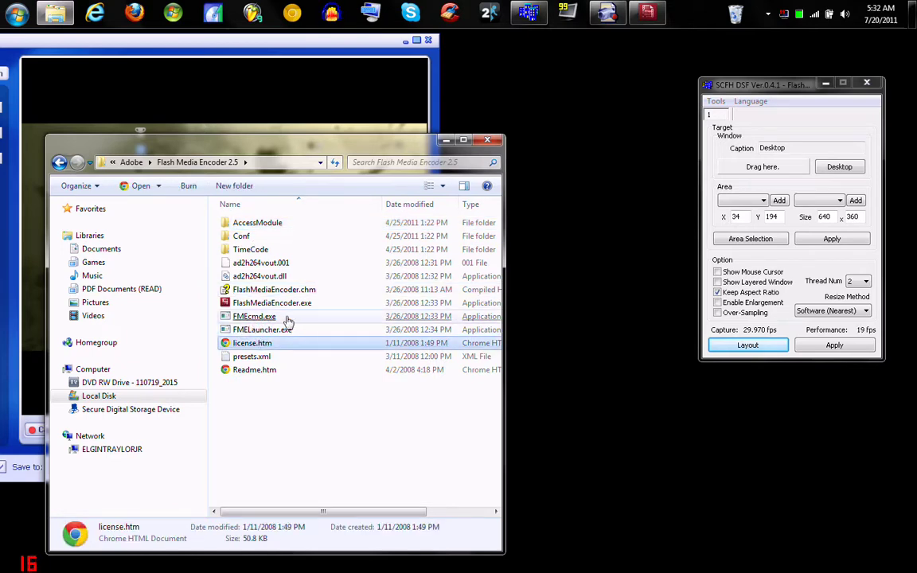
{"action": "left_click", "coordinate": [269, 320]}
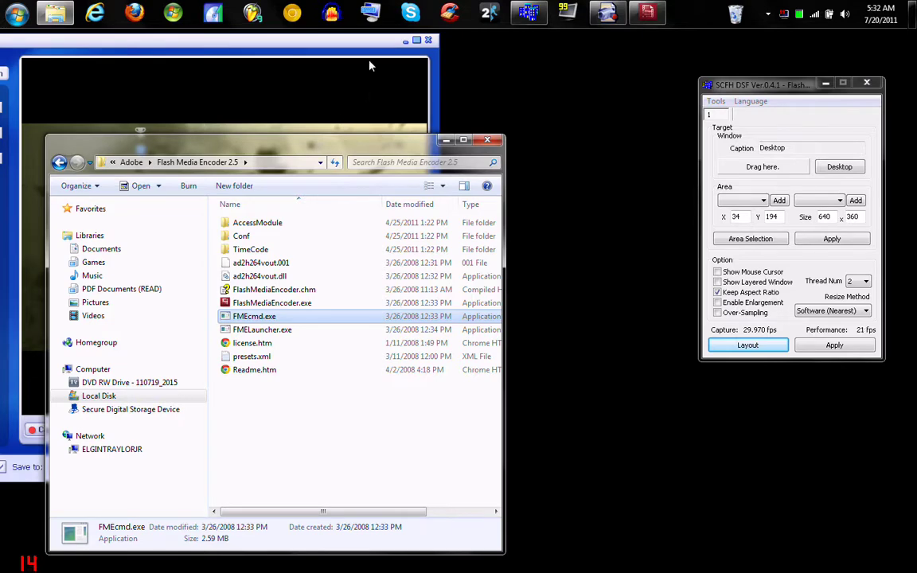
Step: Switch between the encoder and Explorer windows, moving the encoder window slightly left
{"action": "left_click", "coordinate": [649, 23]}
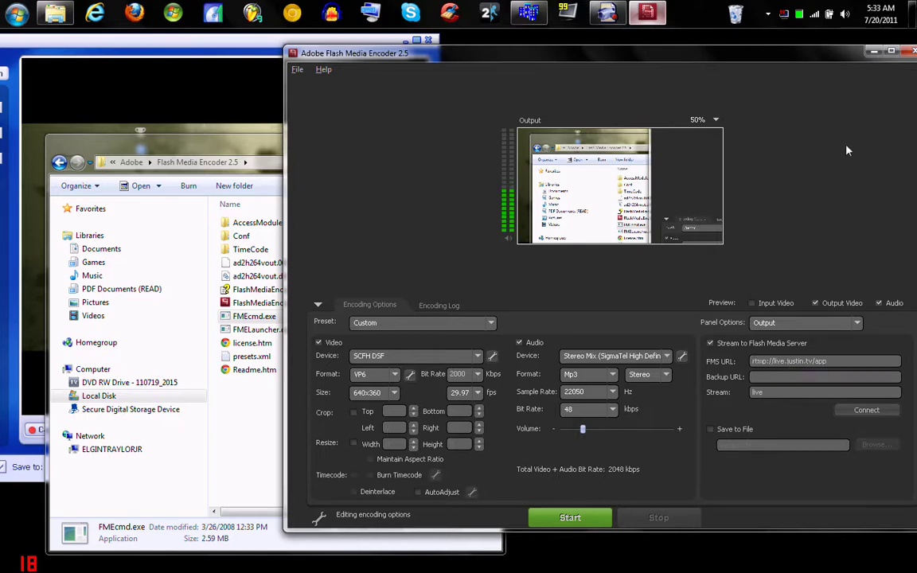
{"action": "left_click", "coordinate": [876, 53]}
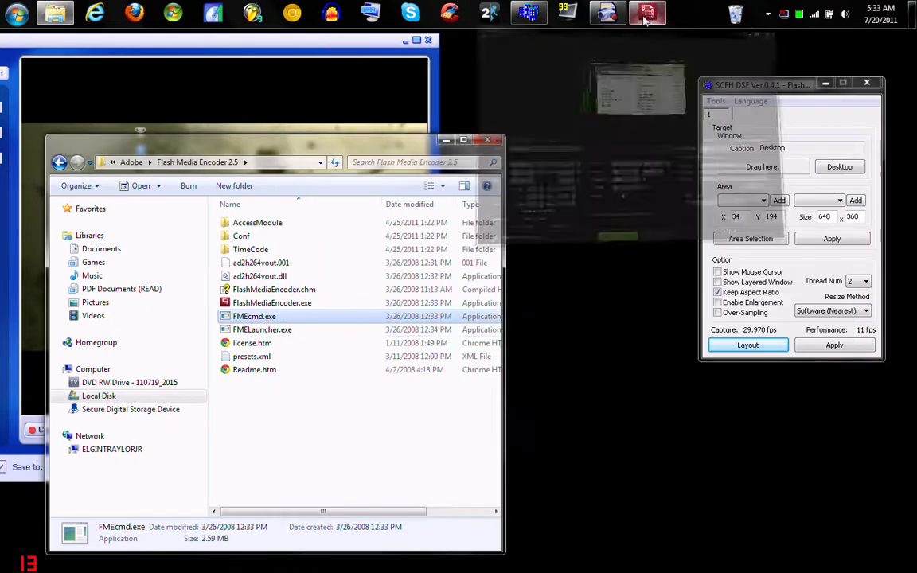
{"action": "left_click", "coordinate": [596, 98]}
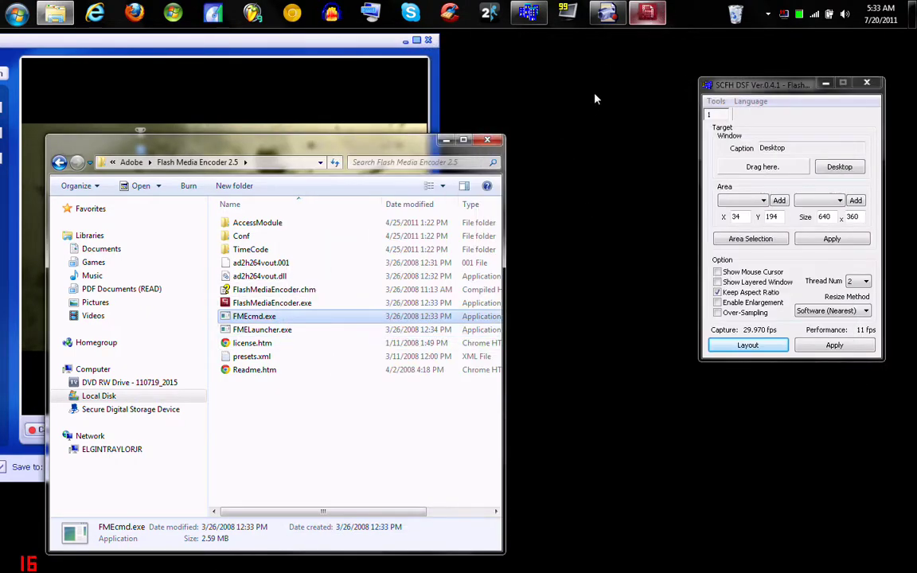
{"action": "left_click", "coordinate": [580, 39]}
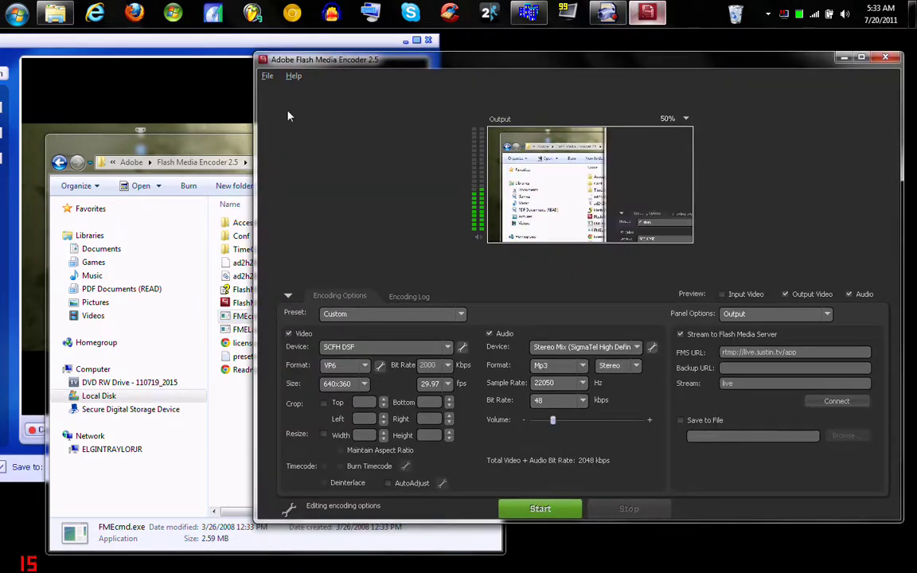
{"action": "left_click", "coordinate": [241, 150]}
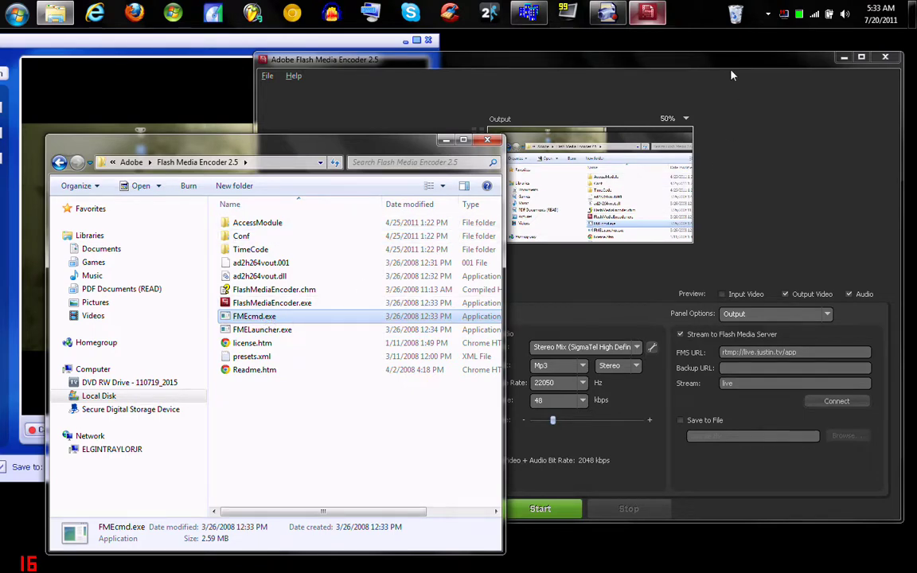
{"action": "left_click_drag", "start_coordinate": [731, 67], "coordinate": [673, 82]}
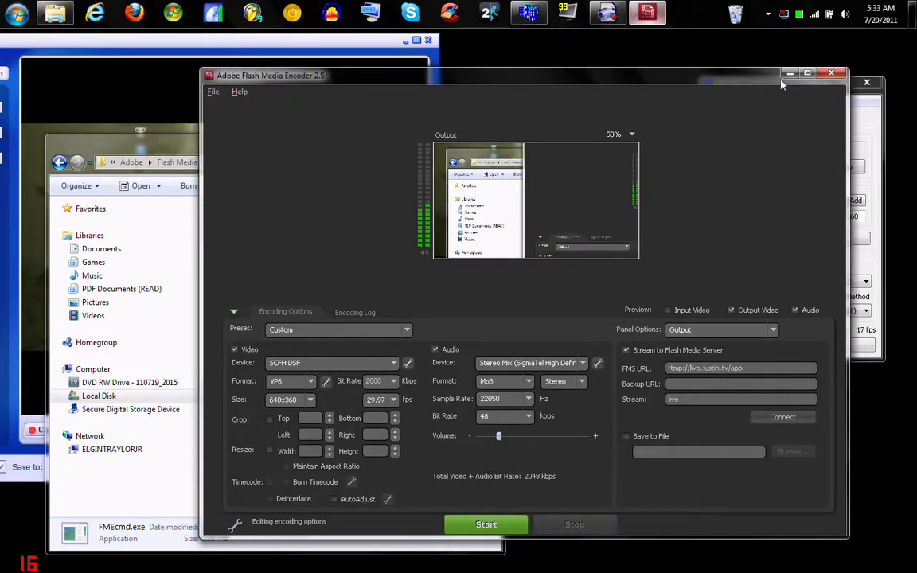
Step: Close the Explorer folder window and quit Flash Media Encoder
{"action": "left_click", "coordinate": [146, 151]}
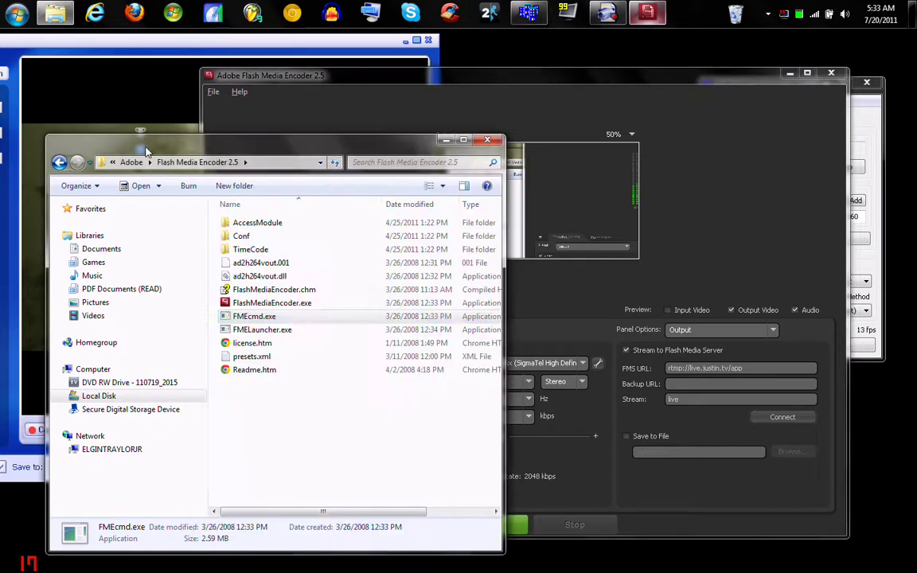
{"action": "left_click", "coordinate": [487, 144]}
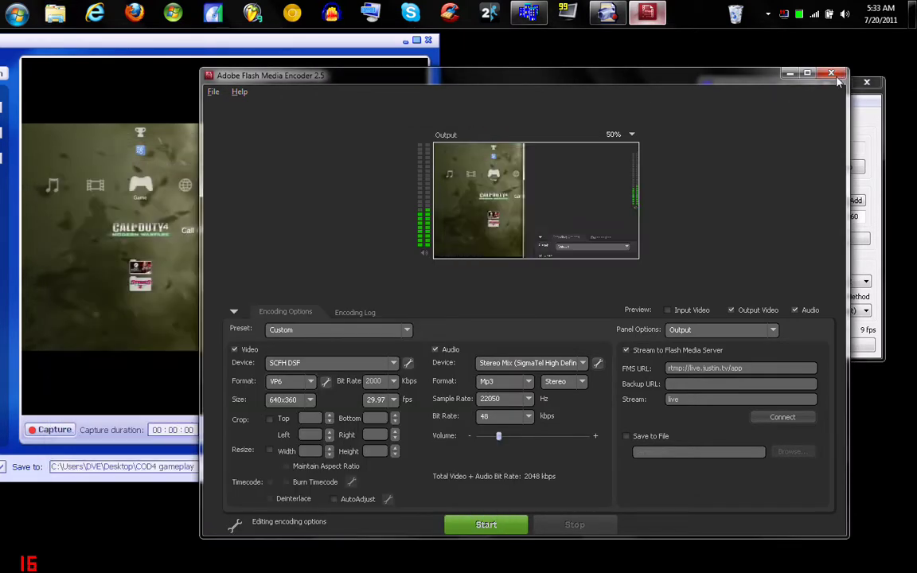
{"action": "left_click", "coordinate": [833, 74]}
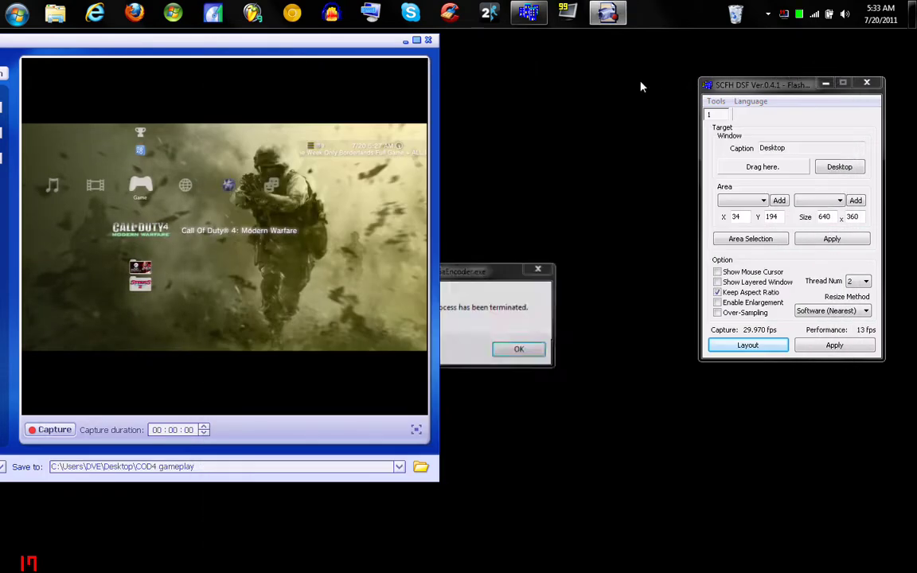
Step: Dismiss the SCFH DSF notice and restore Capture Module to normal size, dragged fully on screen
{"action": "left_click", "coordinate": [519, 352]}
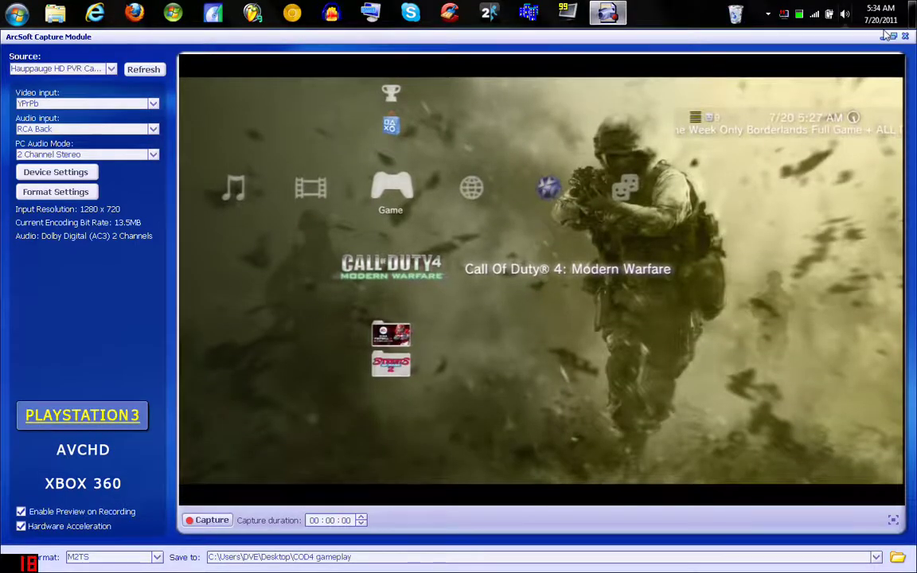
{"action": "left_click", "coordinate": [883, 38]}
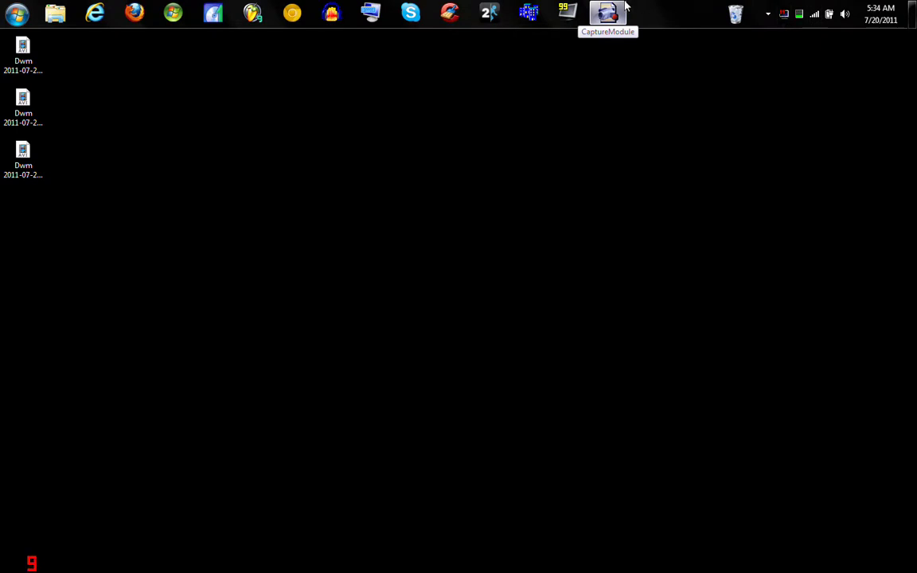
{"action": "left_click", "coordinate": [597, 22]}
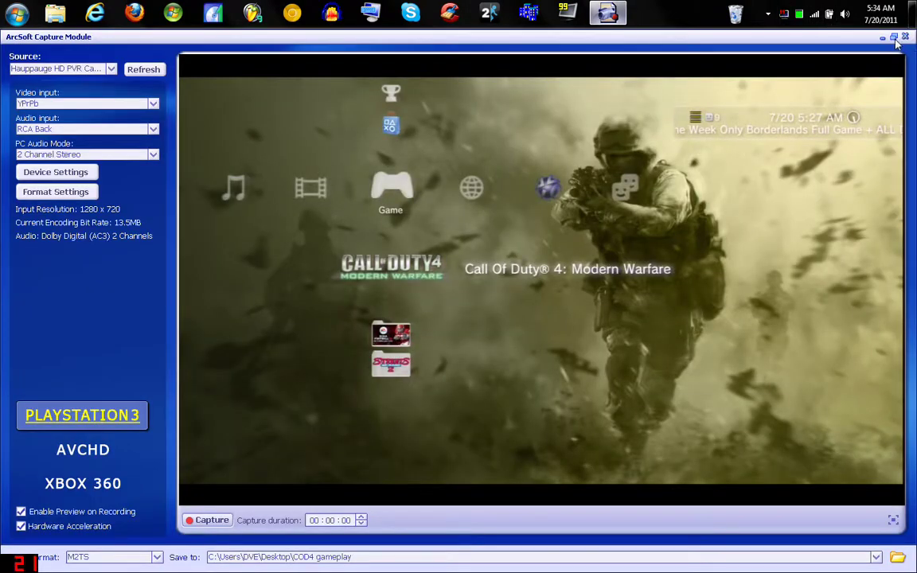
{"action": "double_click", "coordinate": [595, 37]}
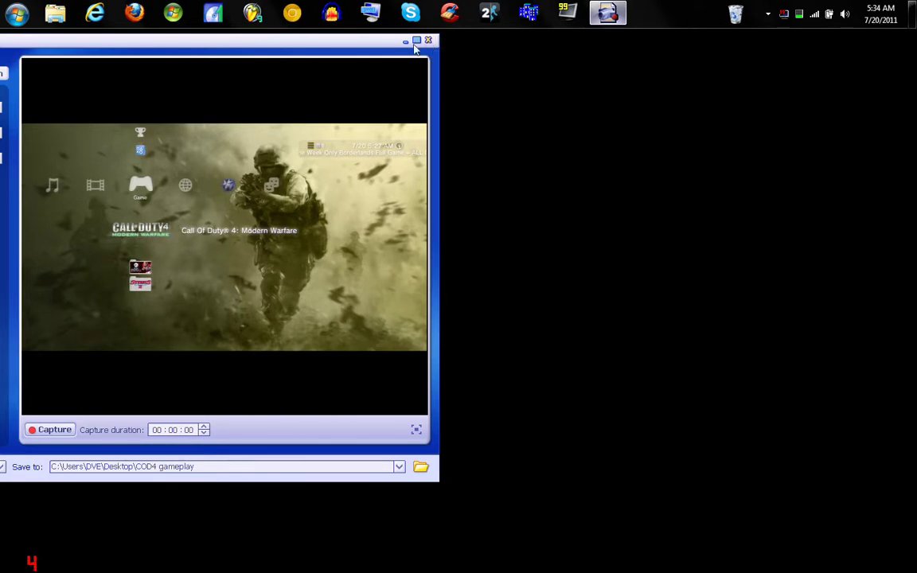
{"action": "left_click_drag", "start_coordinate": [351, 42], "coordinate": [607, 62]}
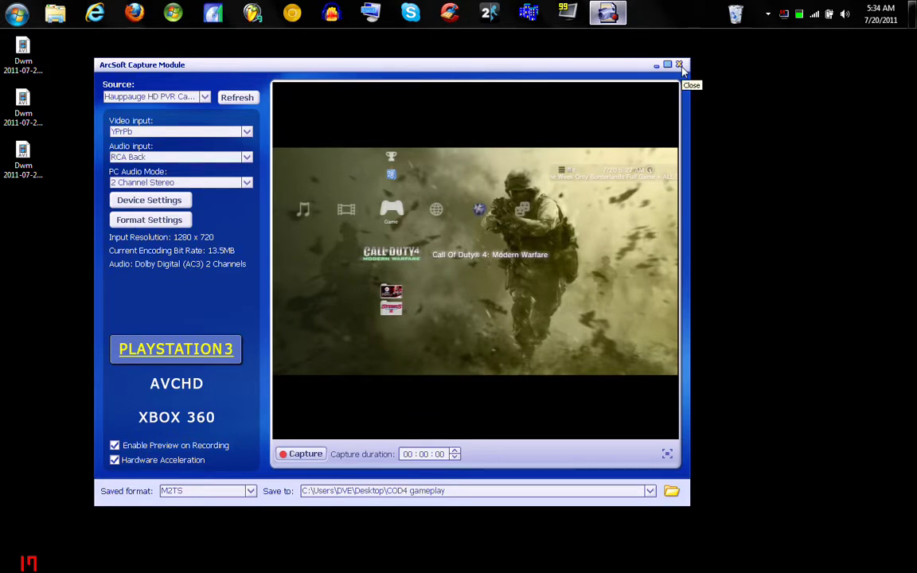